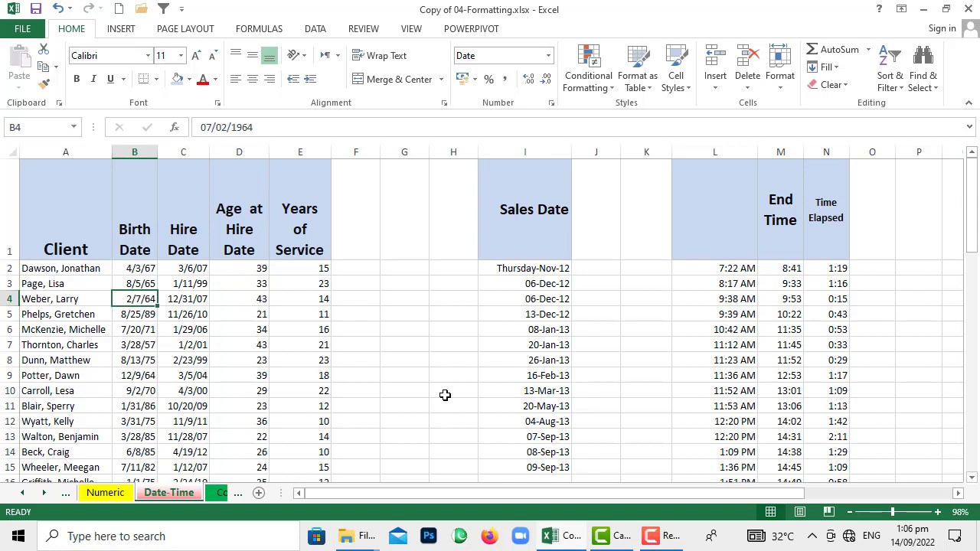
- Check how several dates in the Birth Date and Hire Date columns are displayed compared with their stored values
{"action": "key", "text": "Down"}
{"action": "key", "text": "Down"}
{"action": "key", "text": "Down"}
{"action": "key", "text": "Right"}
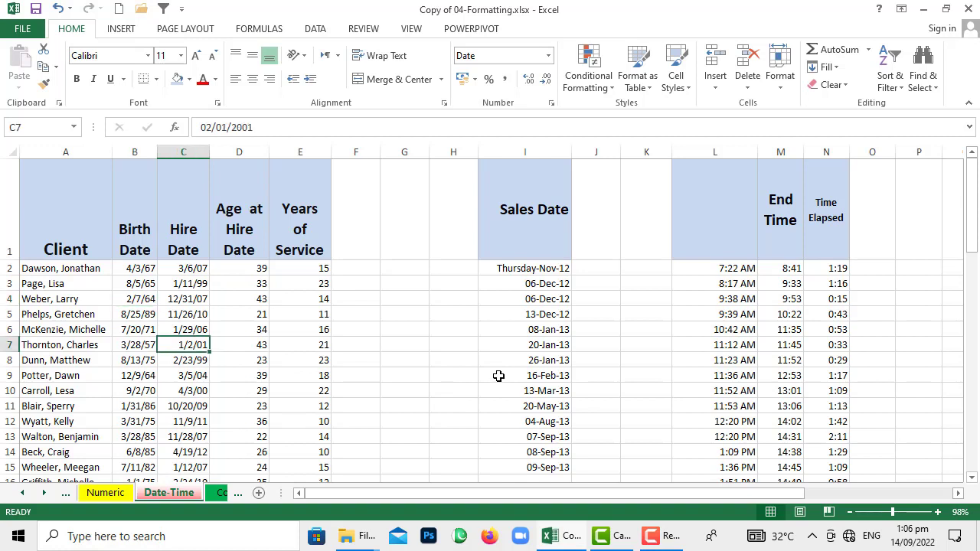
{"action": "left_click", "coordinate": [197, 388]}
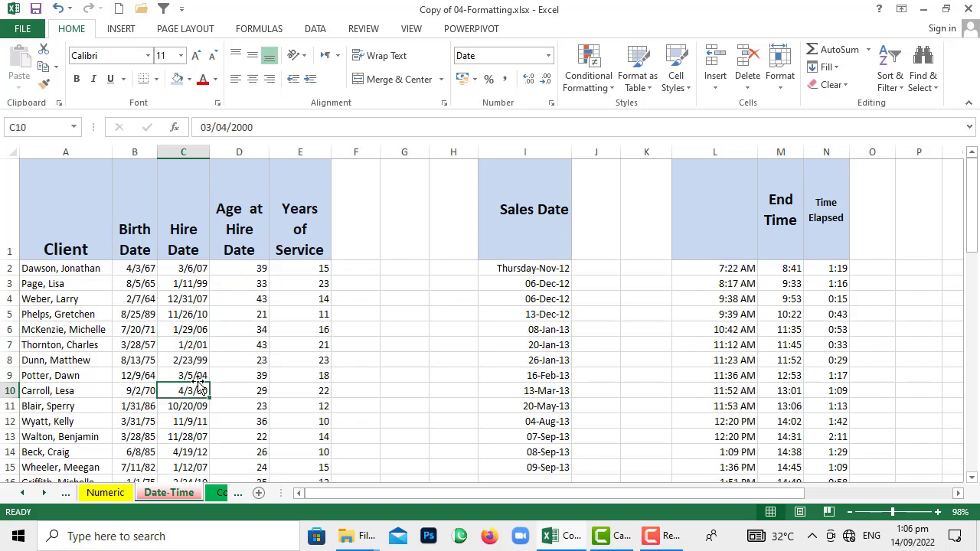
{"action": "left_click", "coordinate": [189, 328]}
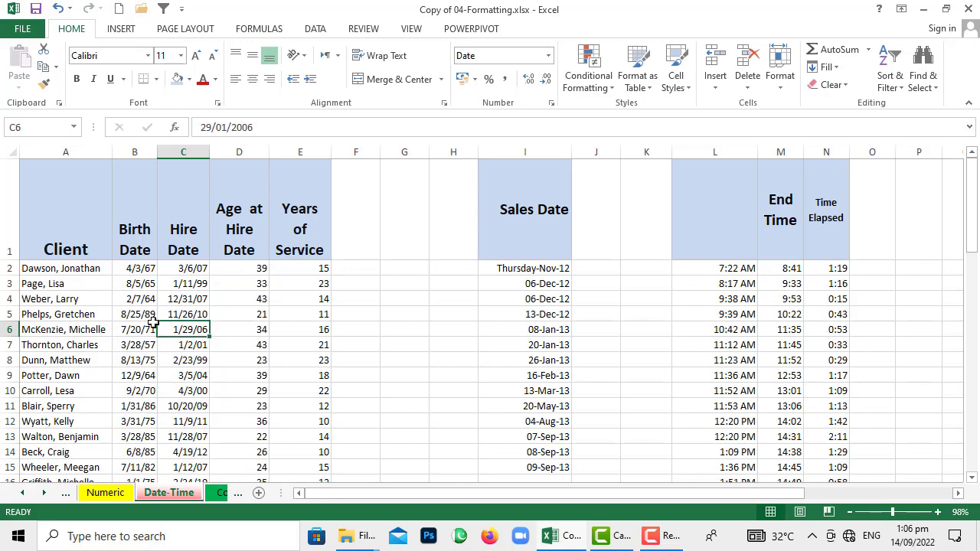
- Enlarge the sheet to 140% and compare the month/day/year display of several Hire Date cells with their stored values
{"action": "left_click", "coordinate": [938, 512]}
{"action": "left_click", "coordinate": [938, 512]}
{"action": "left_click", "coordinate": [938, 513]}
{"action": "left_click", "coordinate": [938, 513]}
{"action": "left_click", "coordinate": [938, 512]}
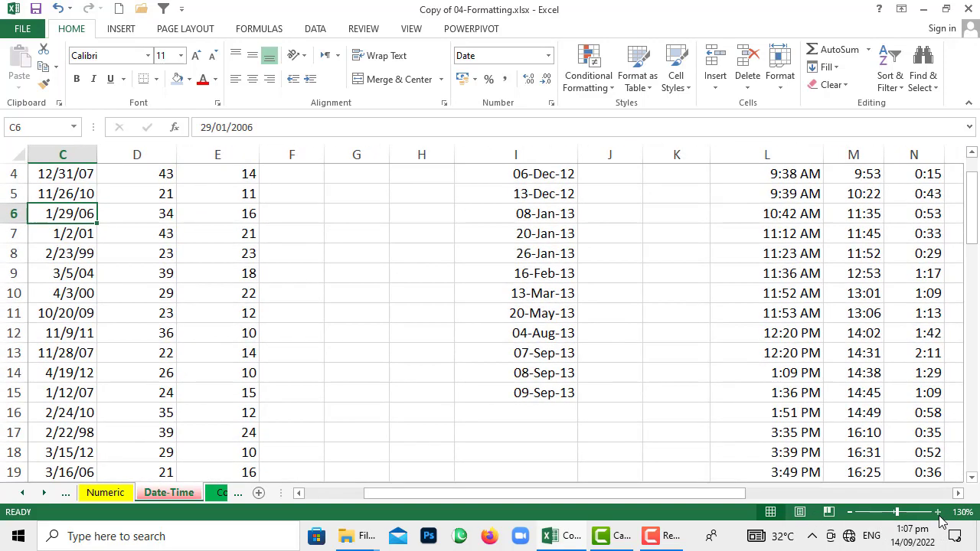
{"action": "left_click_drag", "start_coordinate": [717, 501], "coordinate": [651, 502]}
{"action": "left_click", "coordinate": [283, 328]}
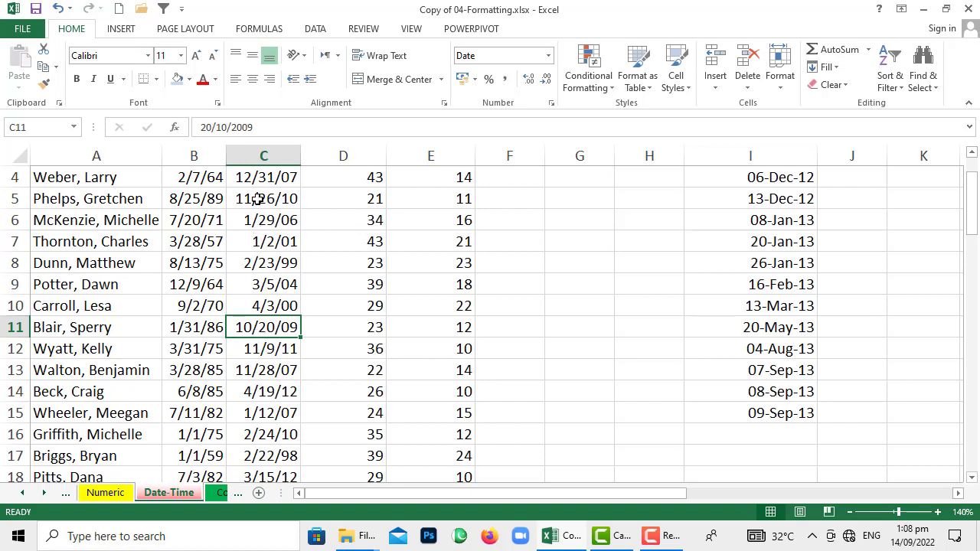
{"action": "left_click", "coordinate": [259, 197]}
{"action": "left_click", "coordinate": [265, 277]}
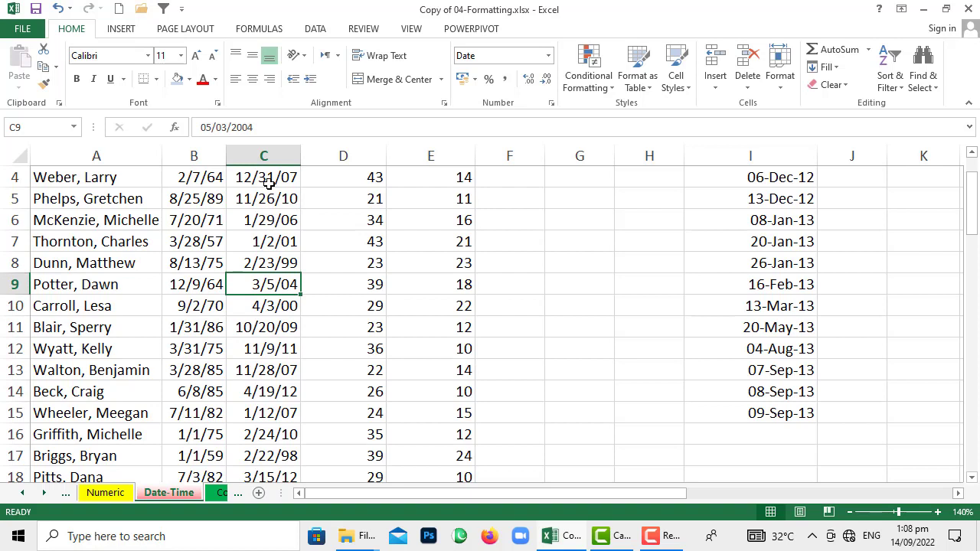
{"action": "left_click", "coordinate": [268, 184]}
{"action": "left_click", "coordinate": [270, 213]}
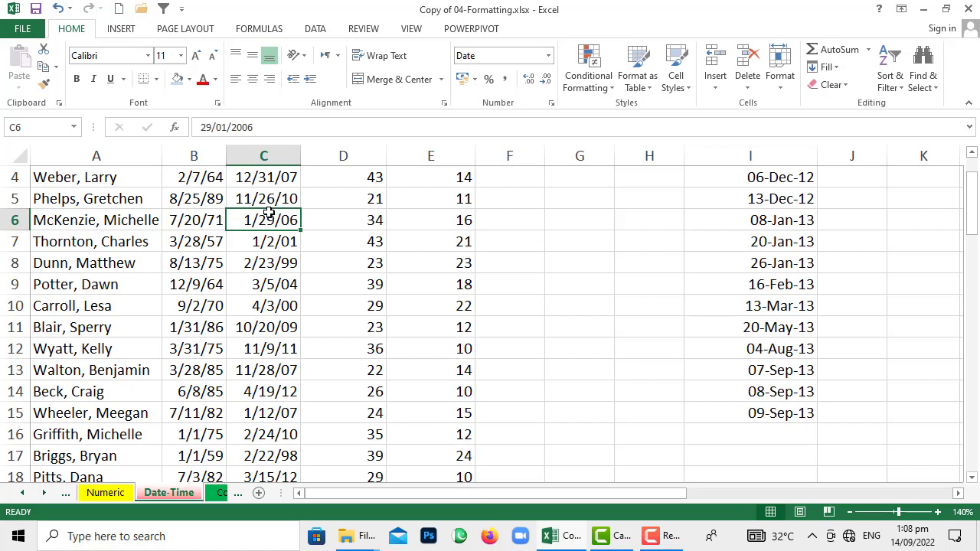
{"action": "left_click", "coordinate": [273, 307]}
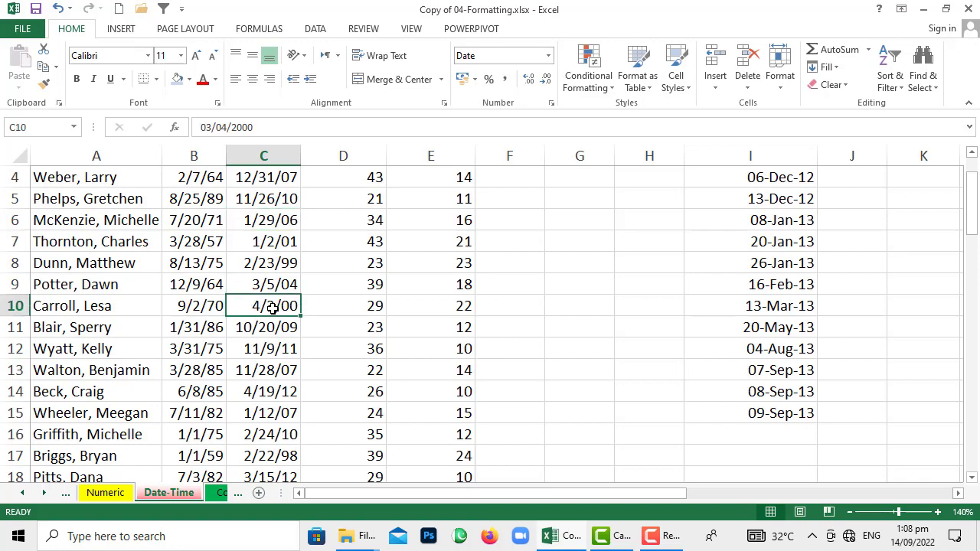
- Open the number format settings for the hire date in cell C9, keeping the column in view
{"action": "left_click", "coordinate": [854, 512]}
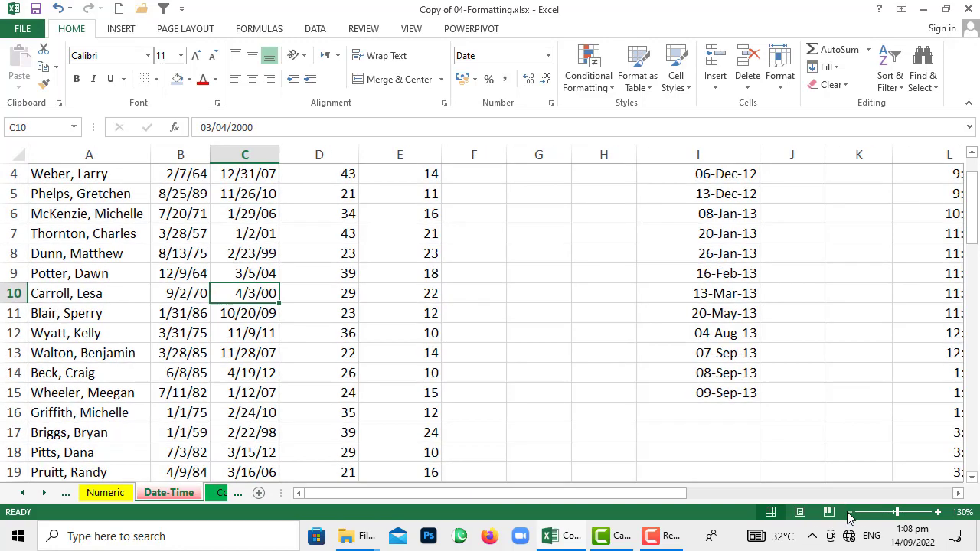
{"action": "left_click", "coordinate": [854, 512]}
{"action": "left_click", "coordinate": [854, 512]}
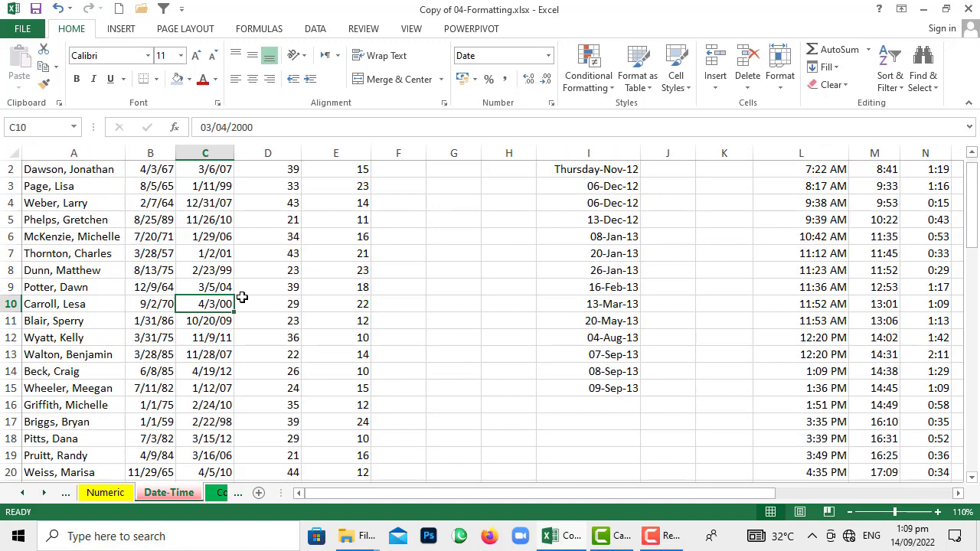
{"action": "left_click", "coordinate": [205, 286]}
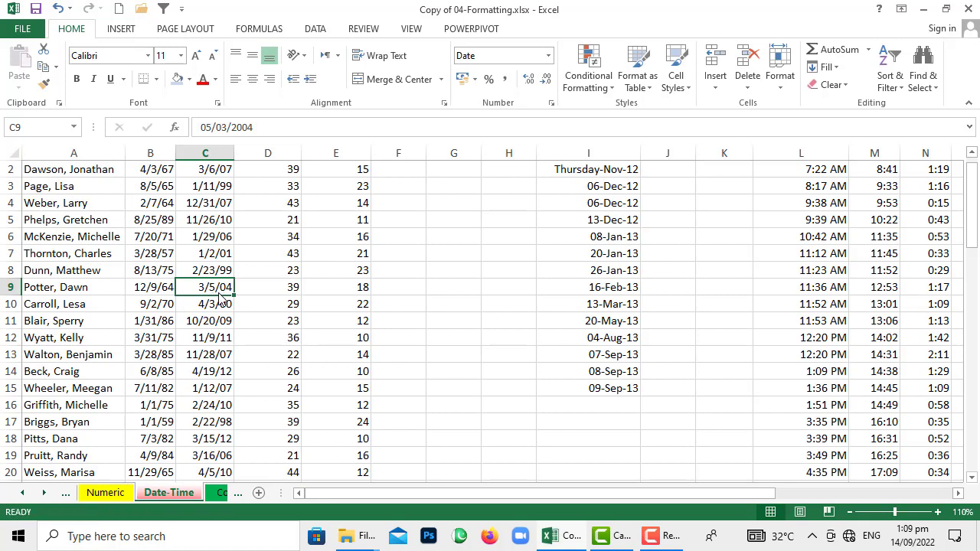
{"action": "right_click", "coordinate": [222, 291]}
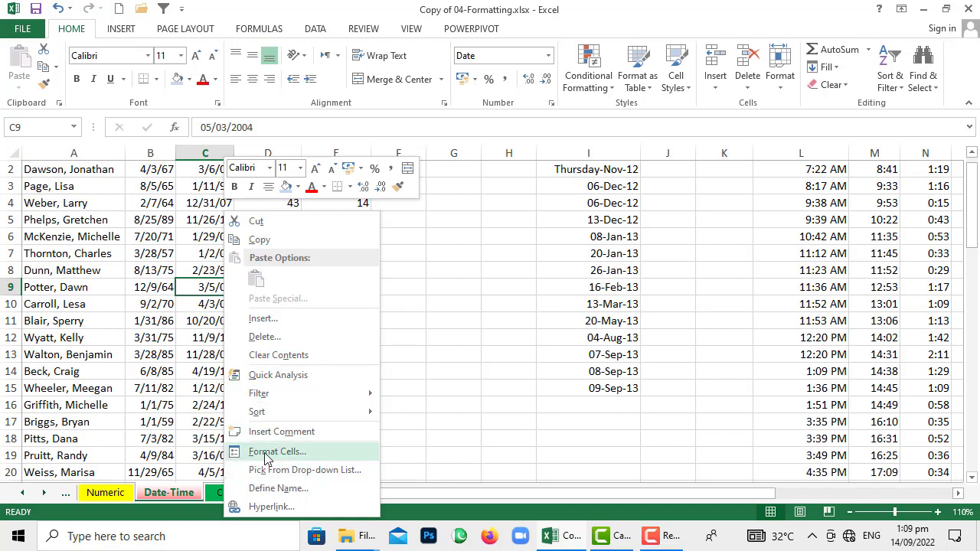
{"action": "left_click", "coordinate": [290, 453]}
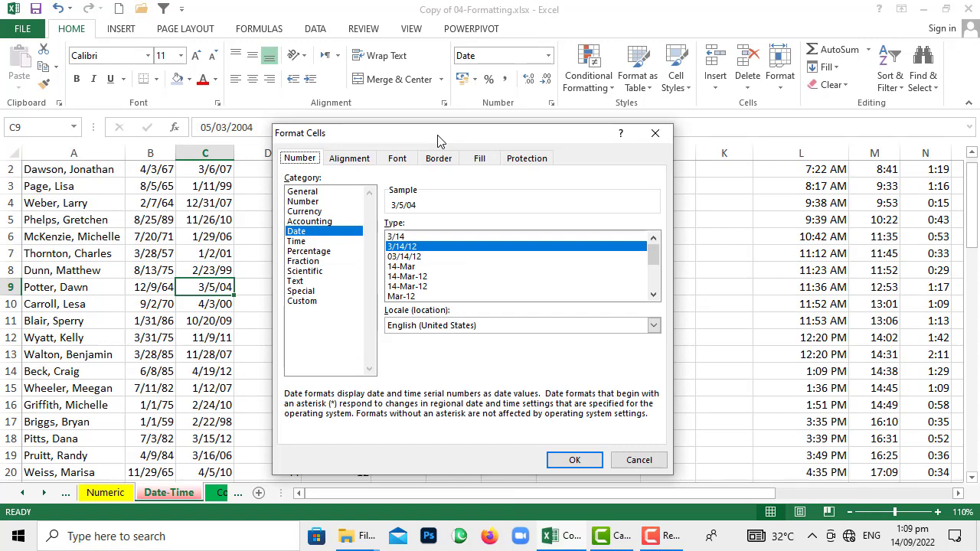
{"action": "left_click_drag", "start_coordinate": [438, 138], "coordinate": [487, 118]}
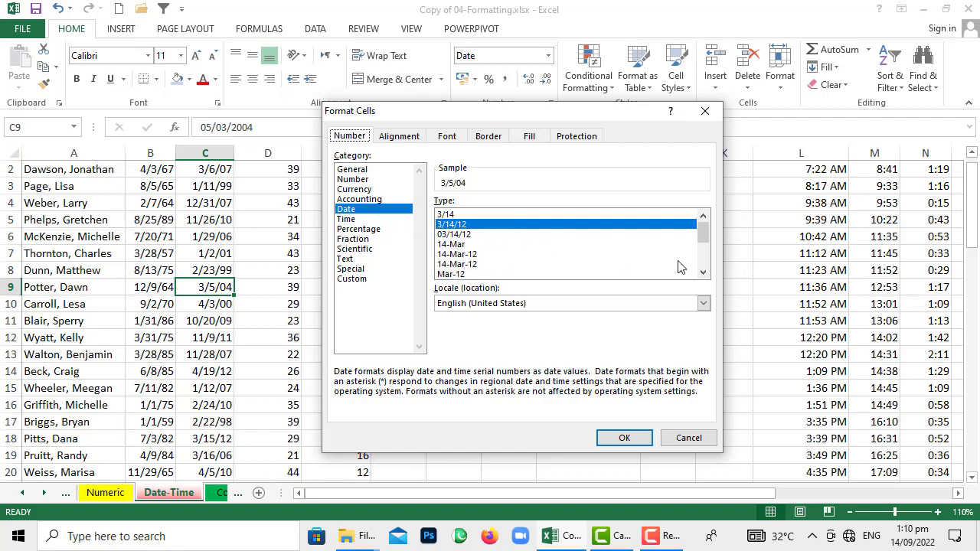
- Preview the date types 3/14, 3/14/12, 14-Mar, 14-Mar-12, March 14, 2012 and 3/14/12 13:30 for cell C9
{"action": "left_click", "coordinate": [455, 215]}
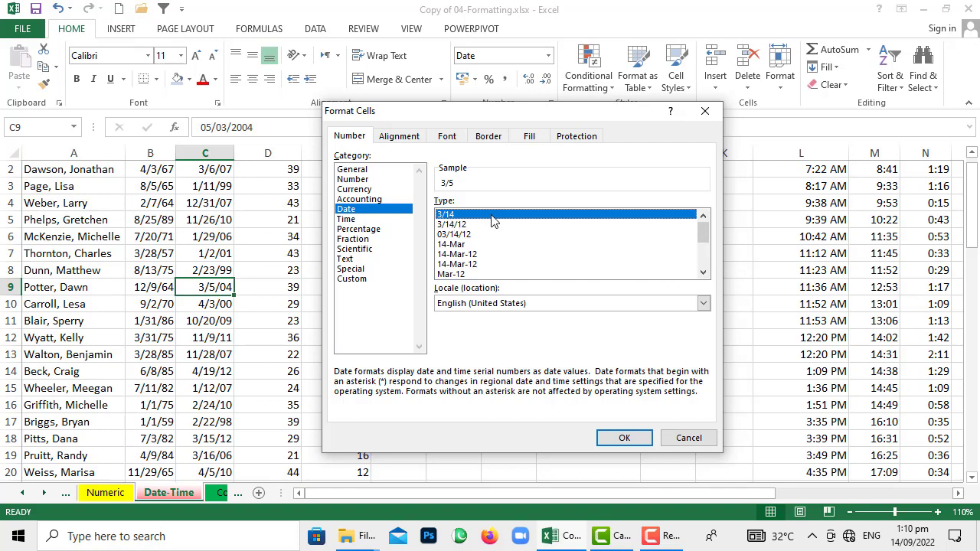
{"action": "left_click", "coordinate": [464, 225]}
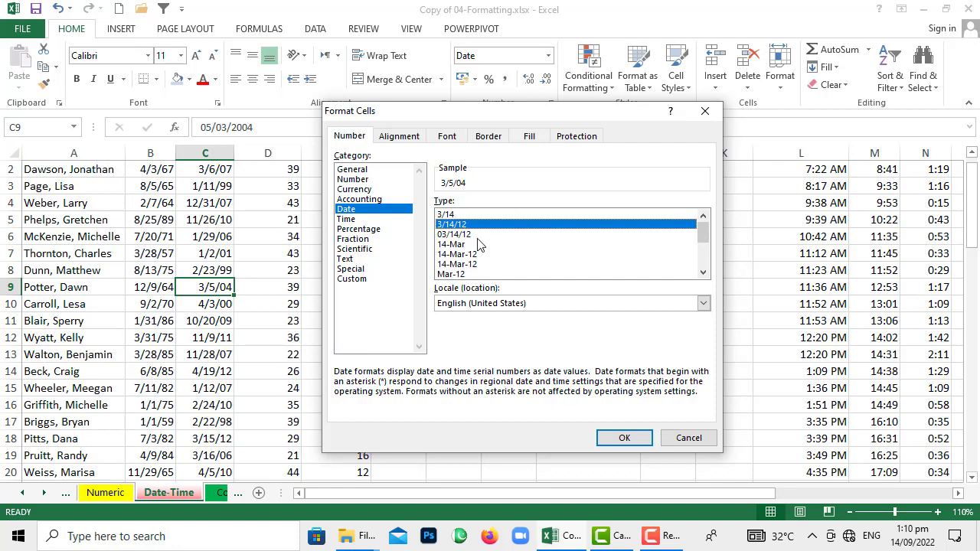
{"action": "left_click", "coordinate": [449, 245]}
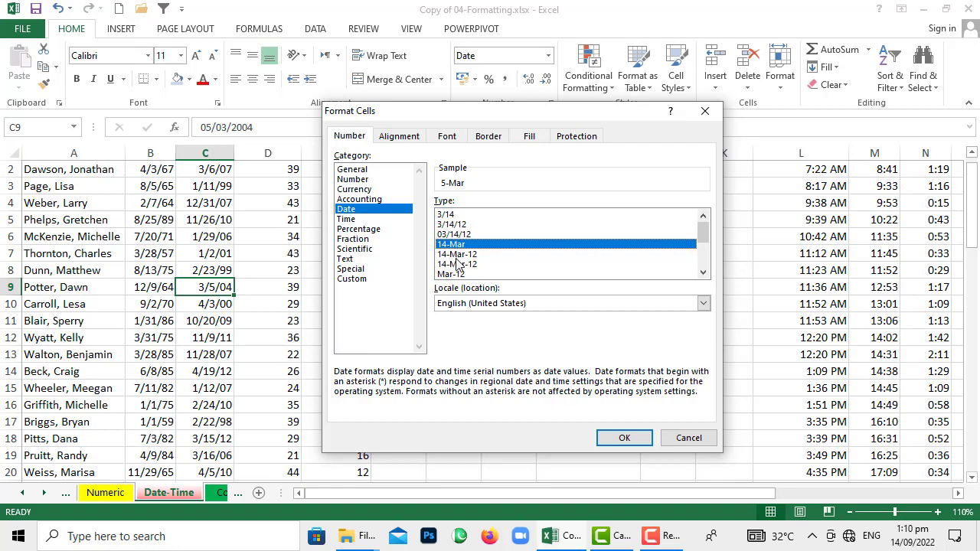
{"action": "left_click", "coordinate": [457, 254]}
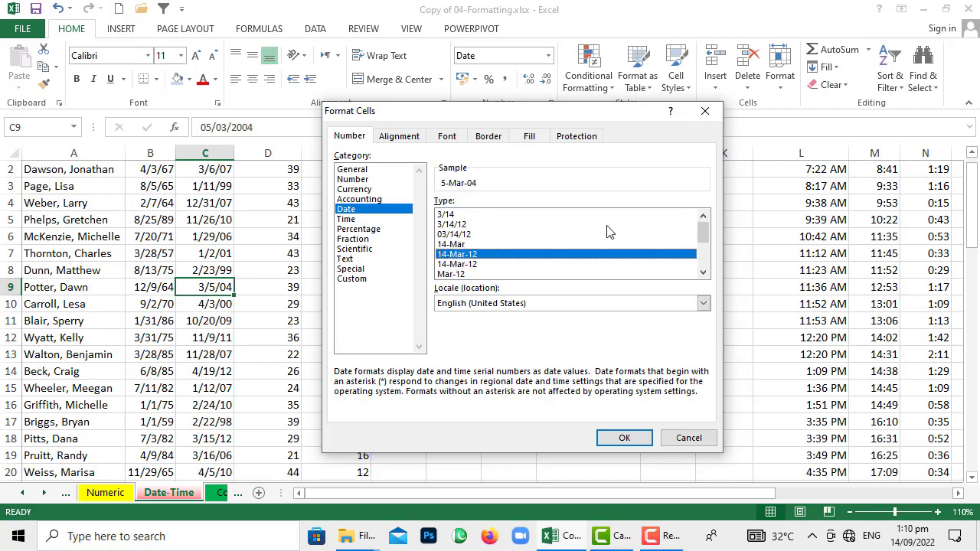
{"action": "left_click_drag", "start_coordinate": [704, 236], "coordinate": [704, 256]}
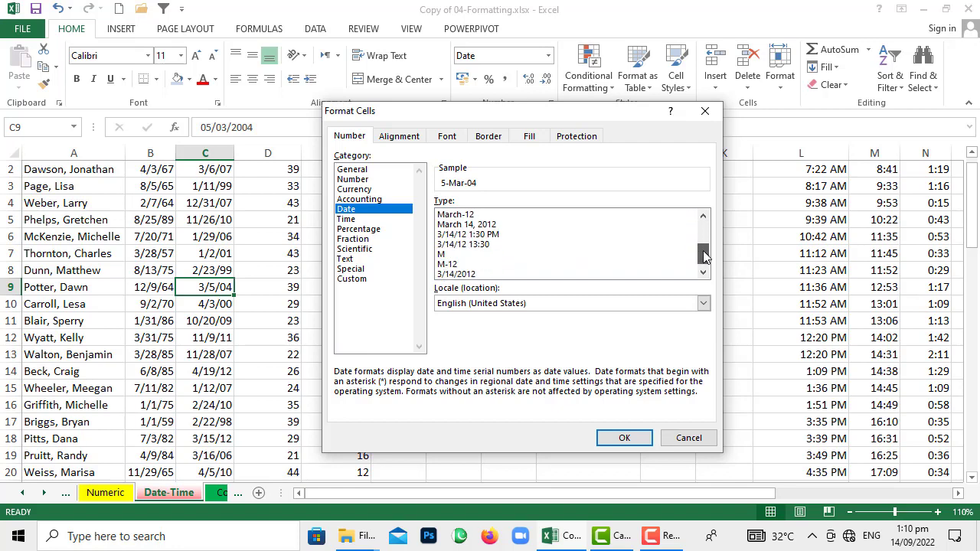
{"action": "left_click", "coordinate": [468, 225]}
{"action": "left_click", "coordinate": [467, 245]}
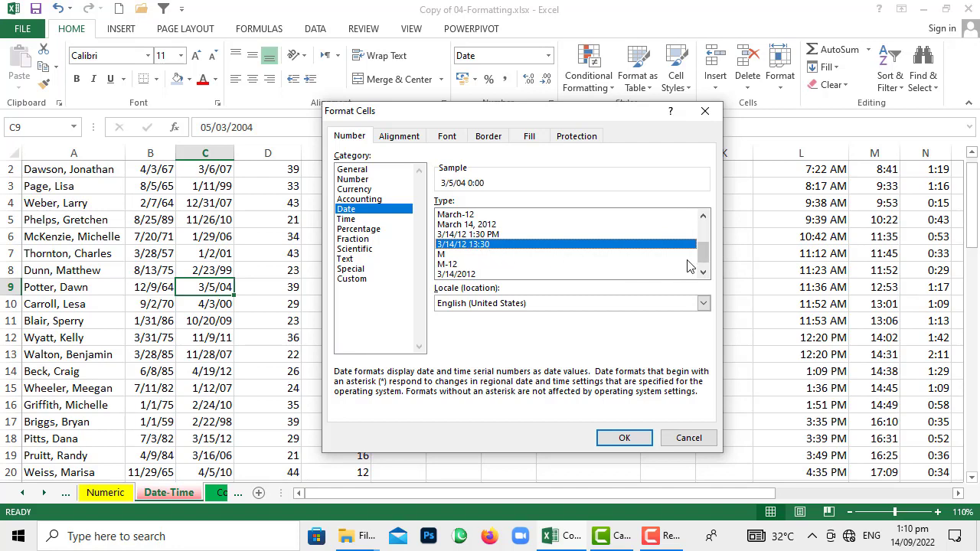
{"action": "left_click_drag", "start_coordinate": [703, 260], "coordinate": [706, 245]}
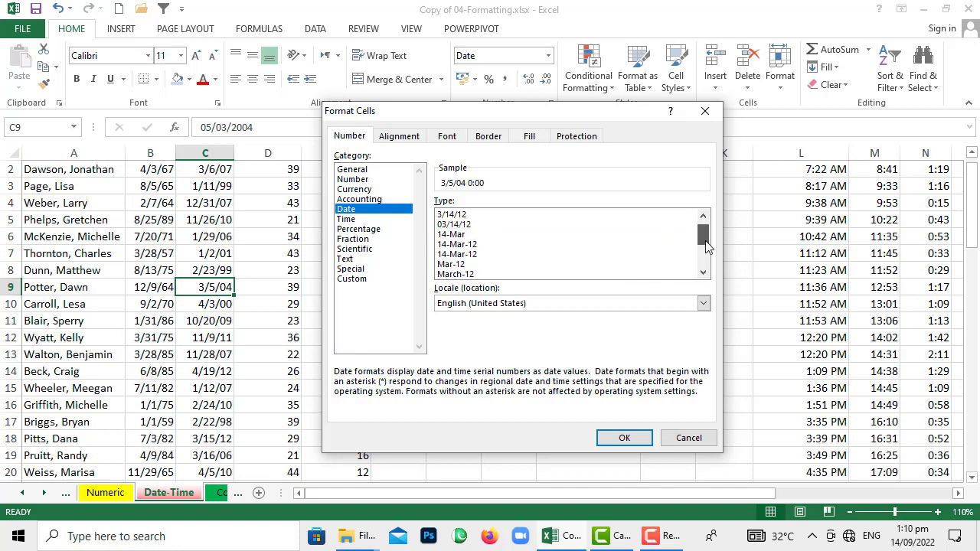
- Apply the 14-Mar-12 date type to the hire date in cell C9
{"action": "left_click", "coordinate": [450, 244]}
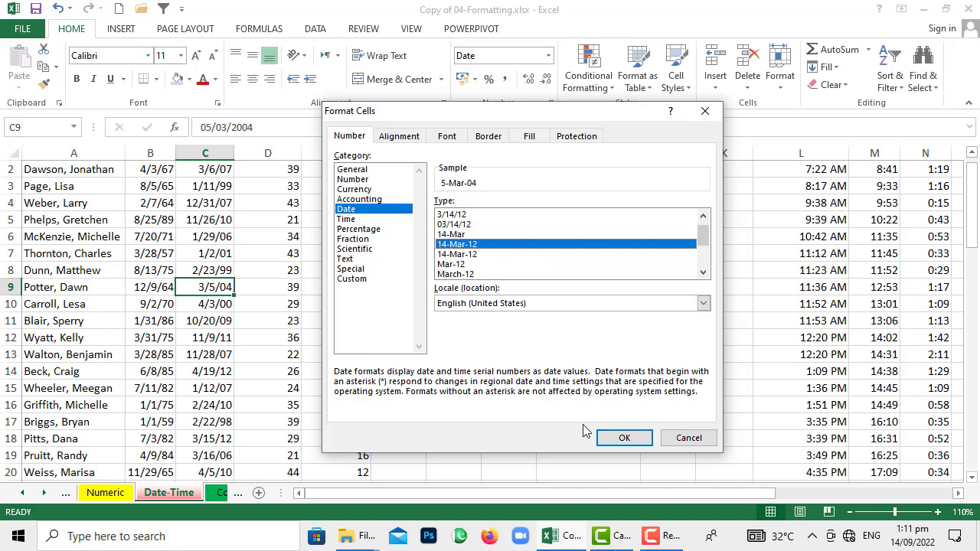
{"action": "left_click", "coordinate": [624, 437]}
{"action": "left_click", "coordinate": [265, 307]}
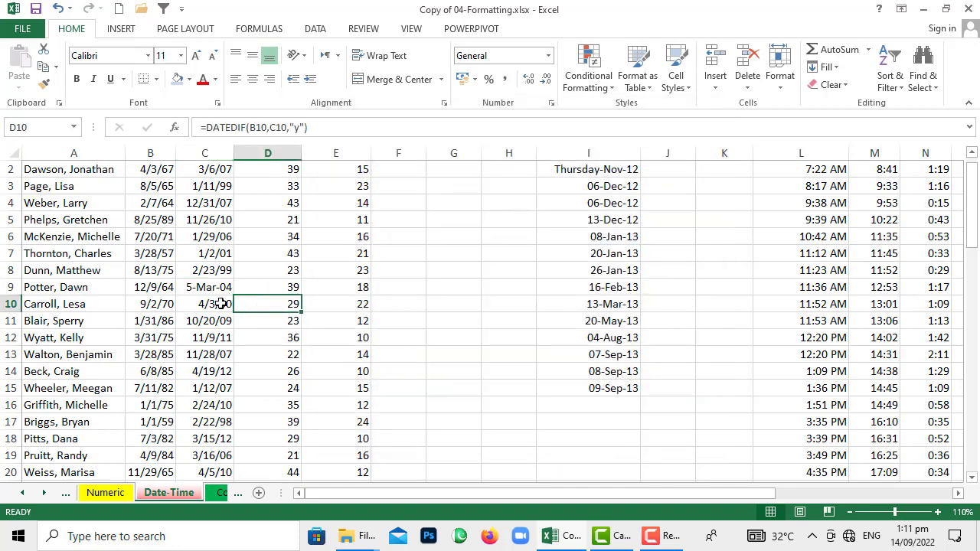
{"action": "left_click", "coordinate": [215, 291]}
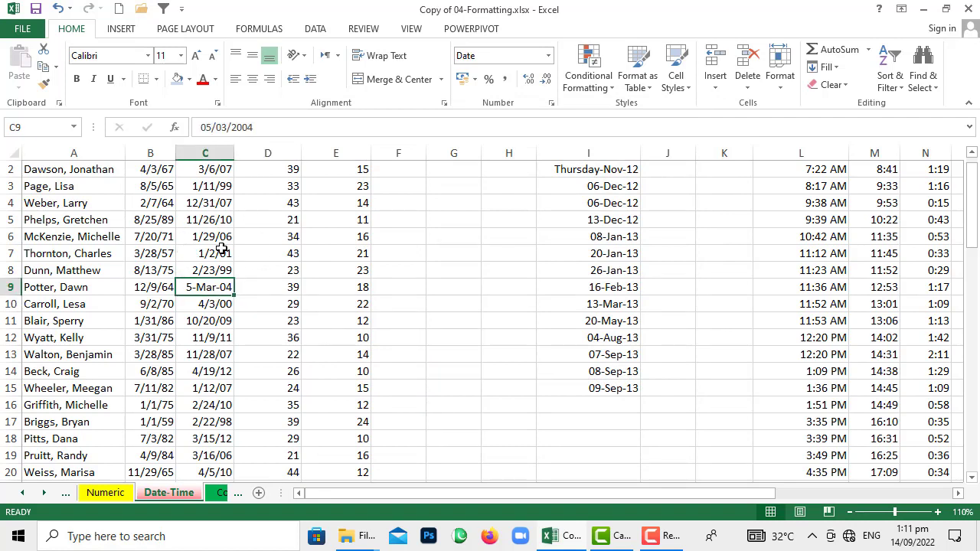
- Fill the hire date from cell C2 down the Hire Date column to C69 as a daily series
{"action": "left_click", "coordinate": [208, 170]}
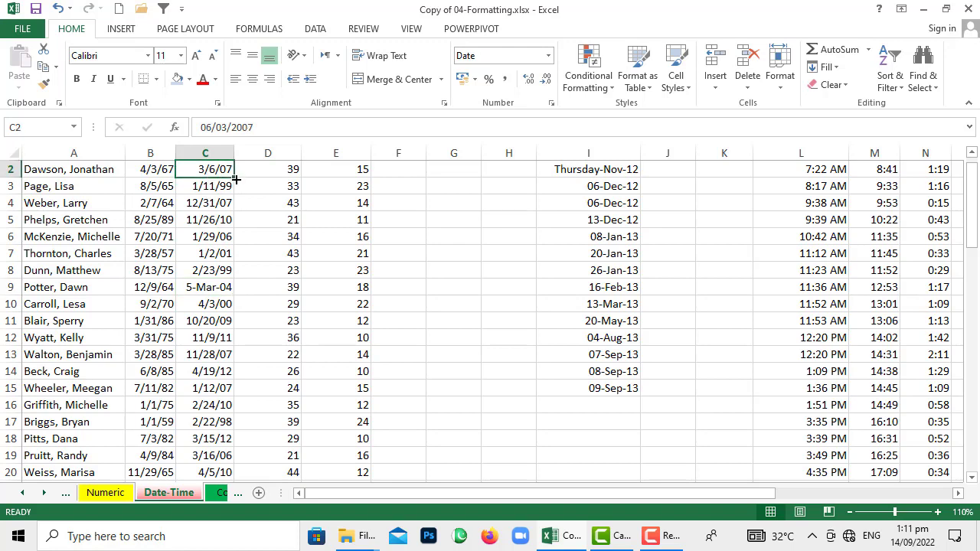
{"action": "left_click_drag", "start_coordinate": [236, 179], "coordinate": [232, 244]}
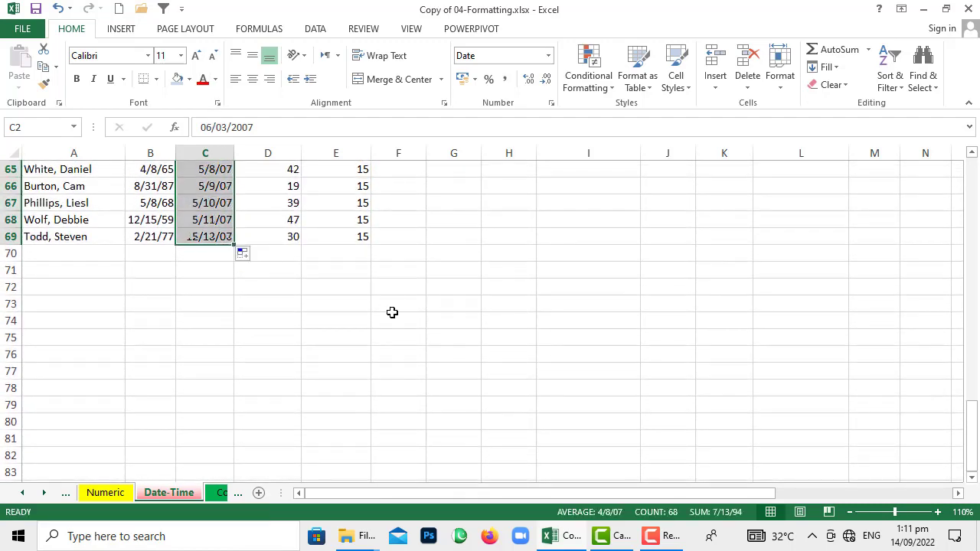
{"action": "scroll", "coordinate": [387, 331], "scroll_direction": "up", "scroll_amount": 20}
{"action": "scroll", "coordinate": [274, 306], "scroll_direction": "down", "scroll_amount": 2}
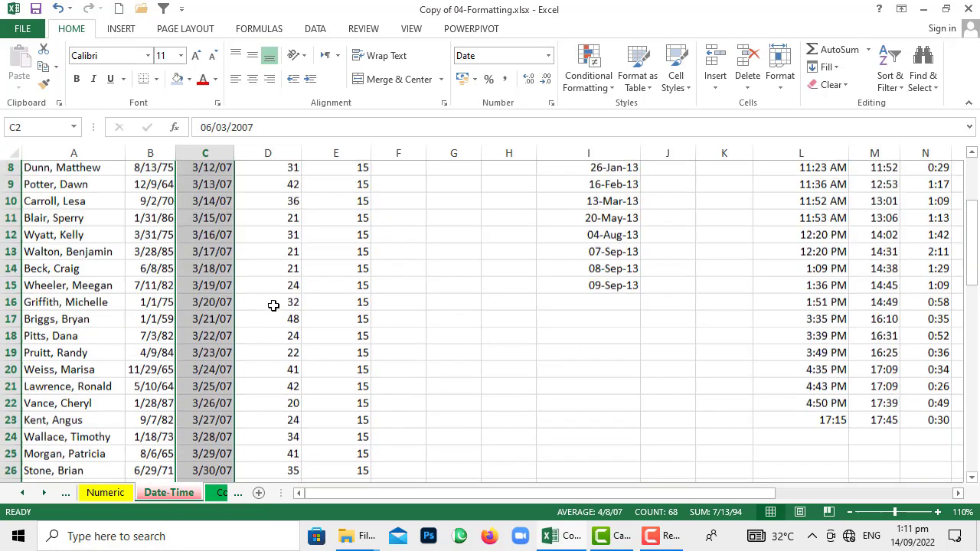
{"action": "scroll", "coordinate": [273, 306], "scroll_direction": "down", "scroll_amount": 3}
- Format the selected hire dates in C2:C69 with the 14-Mar-12 date type
{"action": "right_click", "coordinate": [212, 301]}
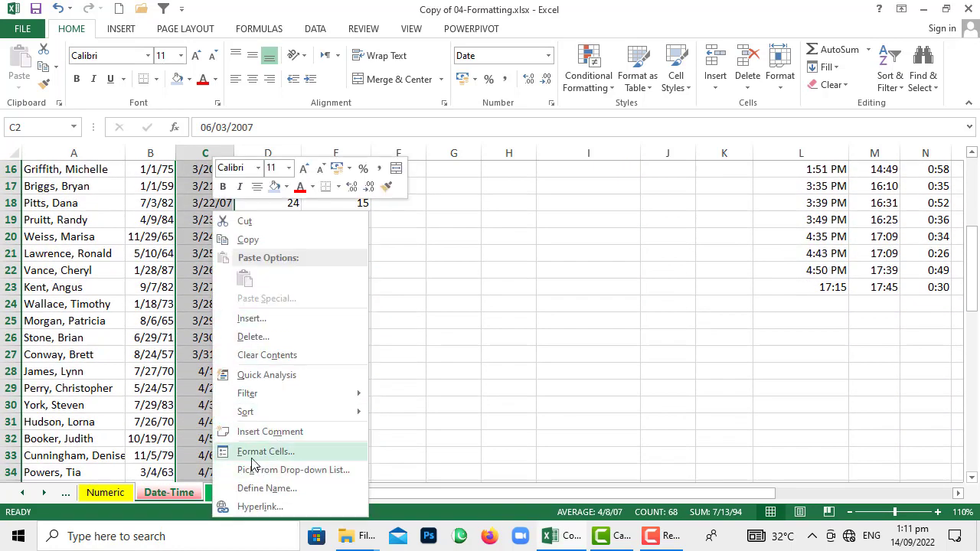
{"action": "left_click", "coordinate": [292, 458]}
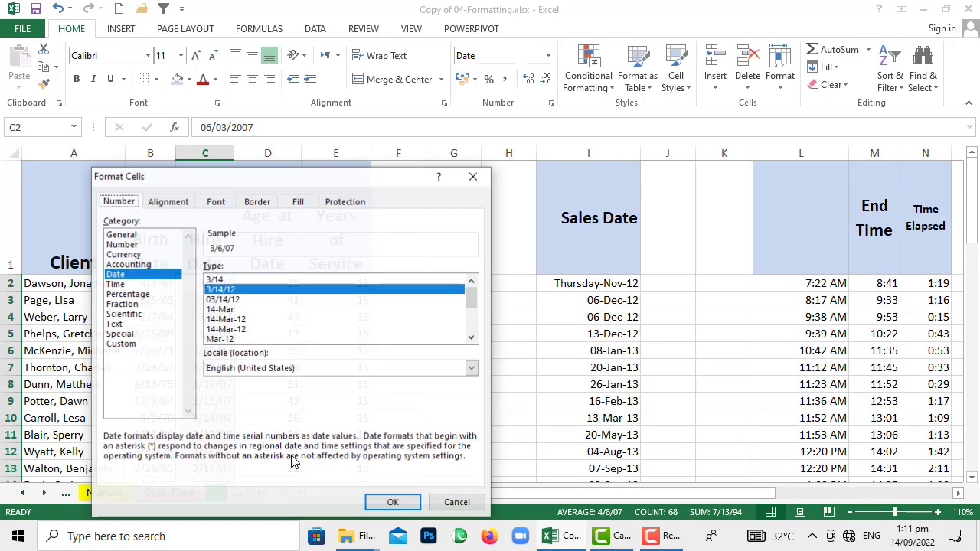
{"action": "left_click", "coordinate": [235, 320]}
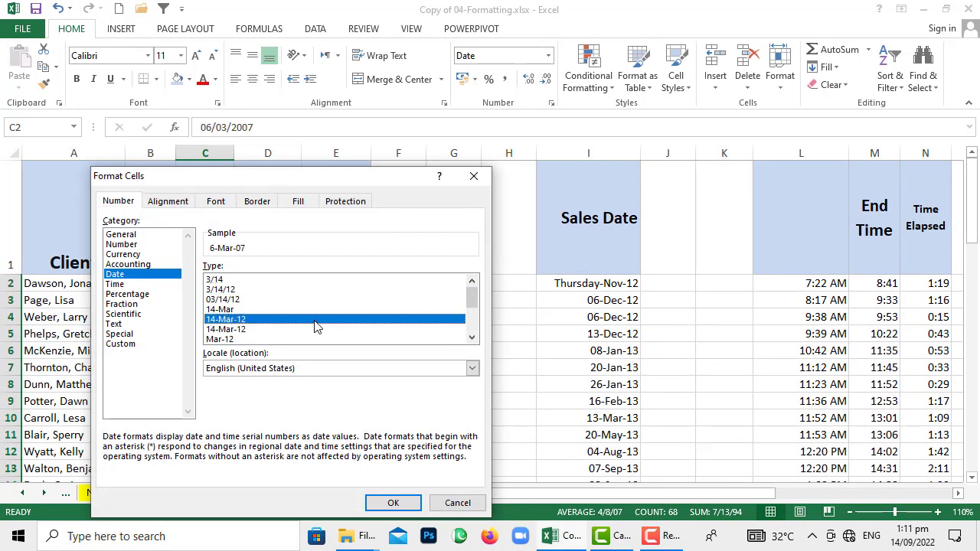
{"action": "left_click", "coordinate": [392, 504]}
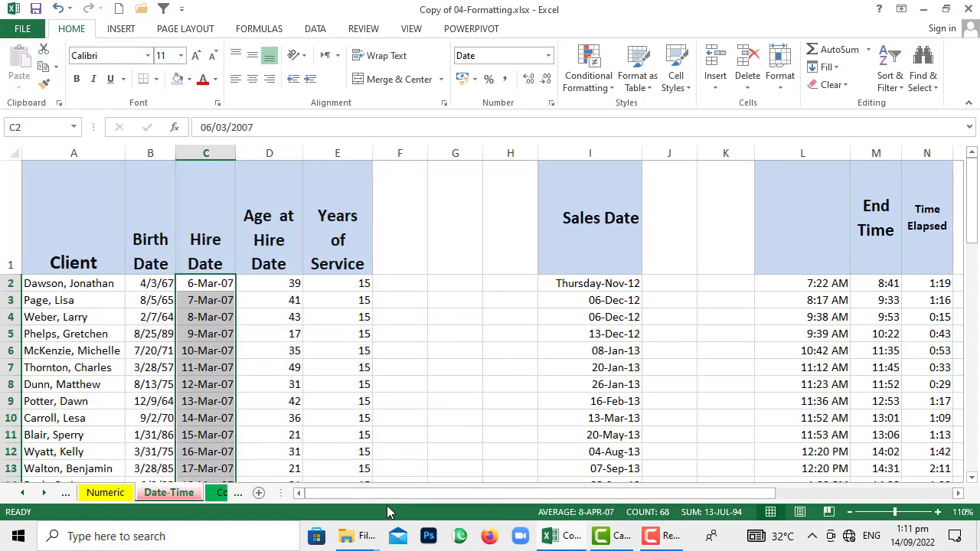
{"action": "left_click", "coordinate": [274, 368]}
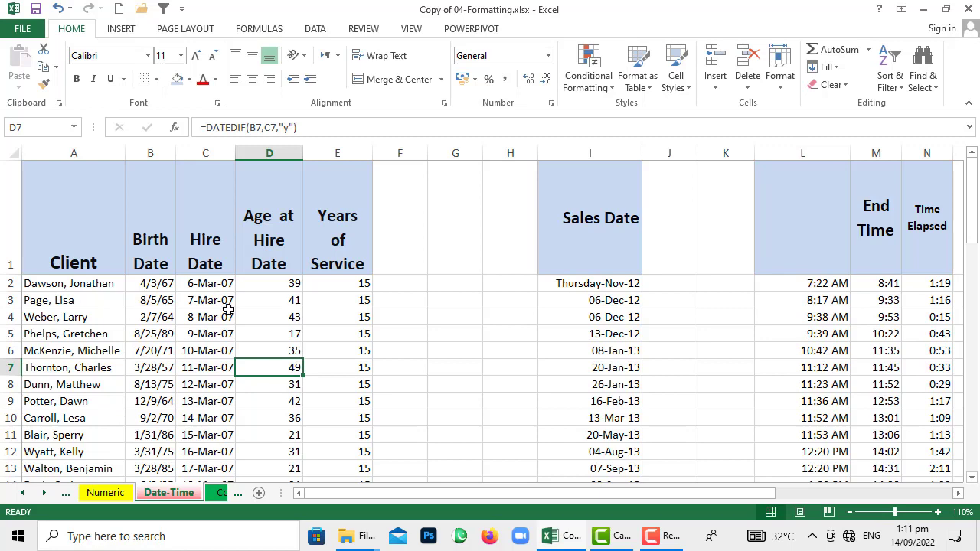
- Enlarge the sheet to 180% and examine the day-month-year display of the reformatted Hire Date cells
{"action": "left_click", "coordinate": [213, 385]}
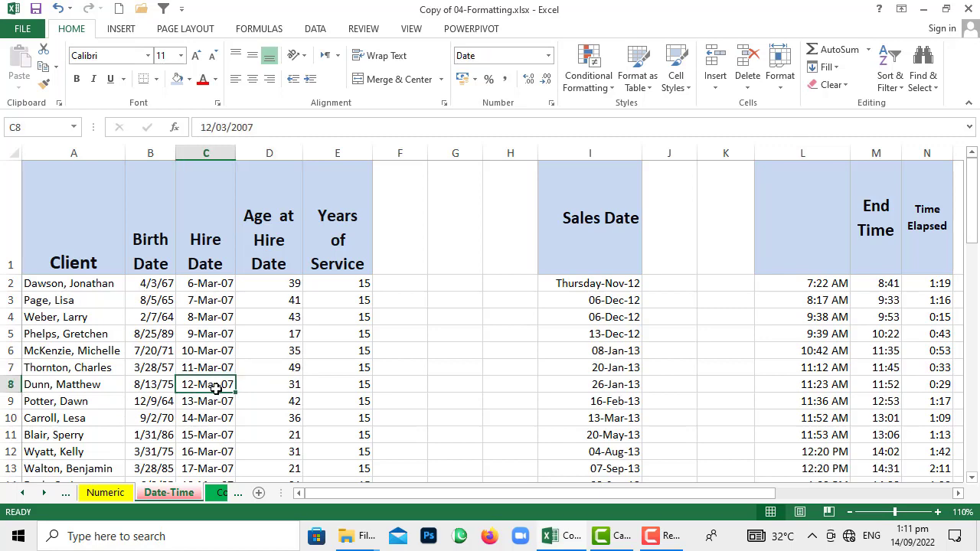
{"action": "left_click", "coordinate": [216, 339]}
{"action": "left_click", "coordinate": [936, 512]}
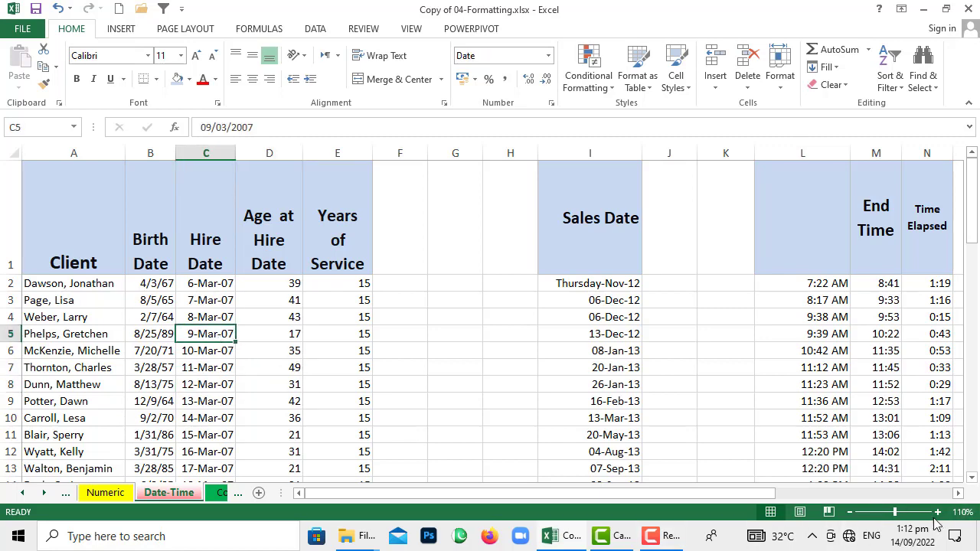
{"action": "left_click", "coordinate": [936, 512]}
{"action": "left_click", "coordinate": [936, 512]}
{"action": "left_click", "coordinate": [937, 512]}
{"action": "left_click", "coordinate": [936, 512]}
{"action": "left_click", "coordinate": [937, 512]}
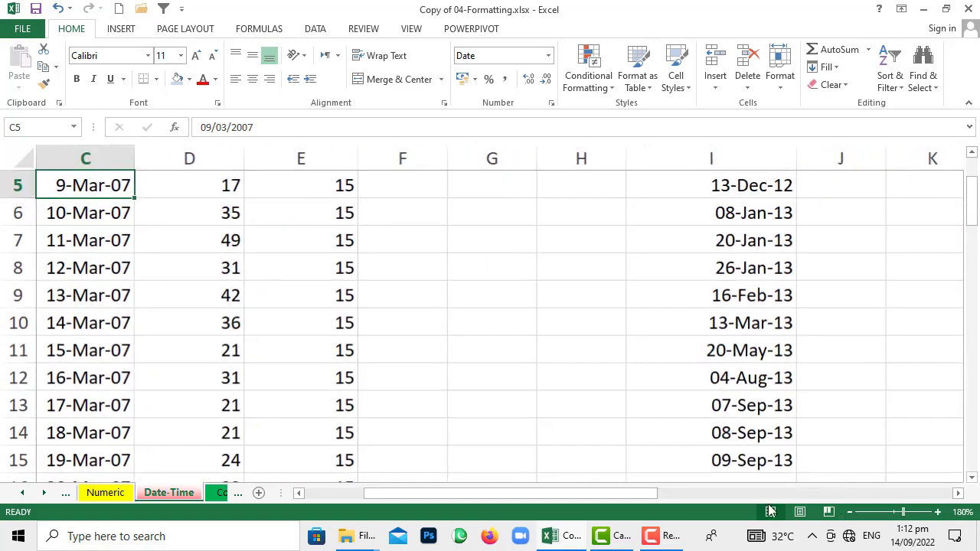
- Format the hire dates in C6:C11 with the month-year date type Mar-12
{"action": "left_click", "coordinate": [936, 513]}
{"action": "left_click_drag", "start_coordinate": [525, 498], "coordinate": [466, 498]}
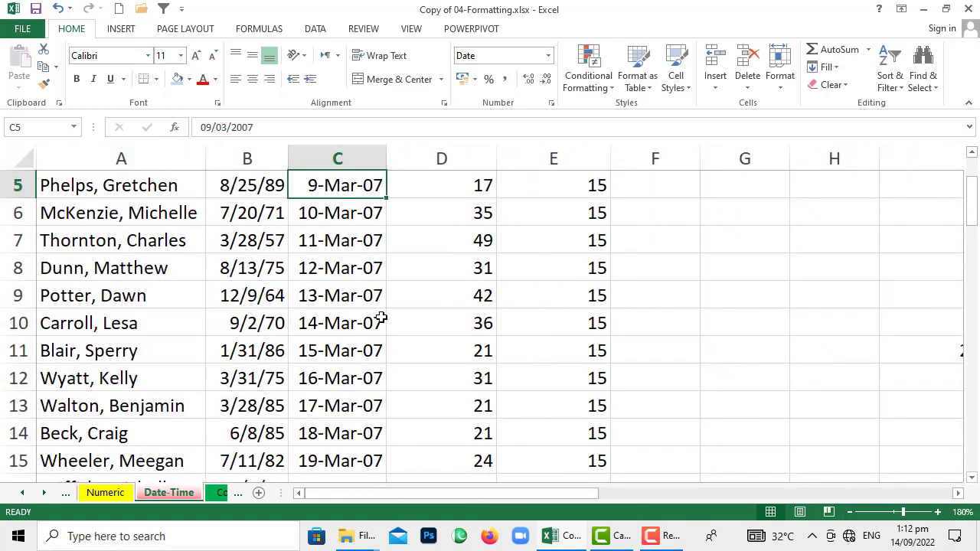
{"action": "left_click", "coordinate": [346, 230]}
{"action": "left_click_drag", "start_coordinate": [325, 215], "coordinate": [339, 350]}
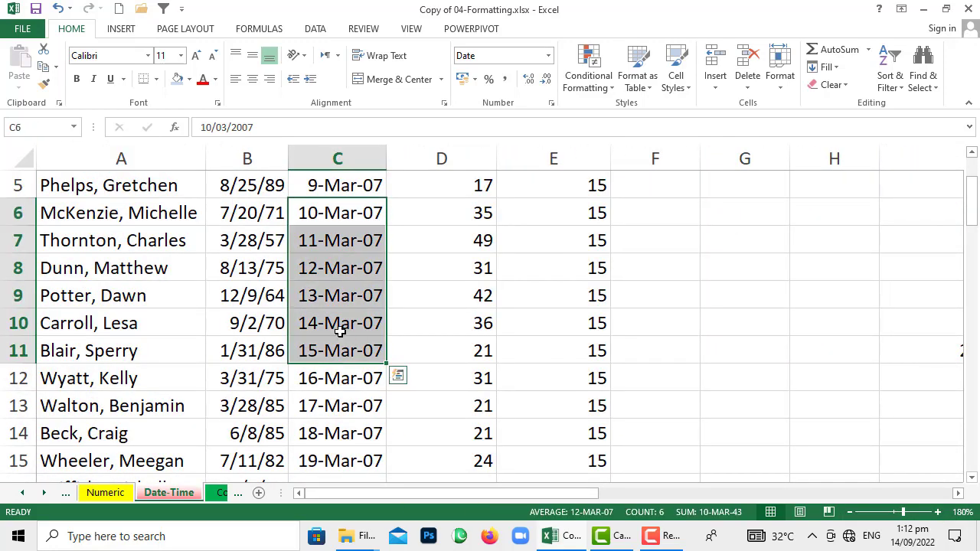
{"action": "right_click", "coordinate": [338, 294]}
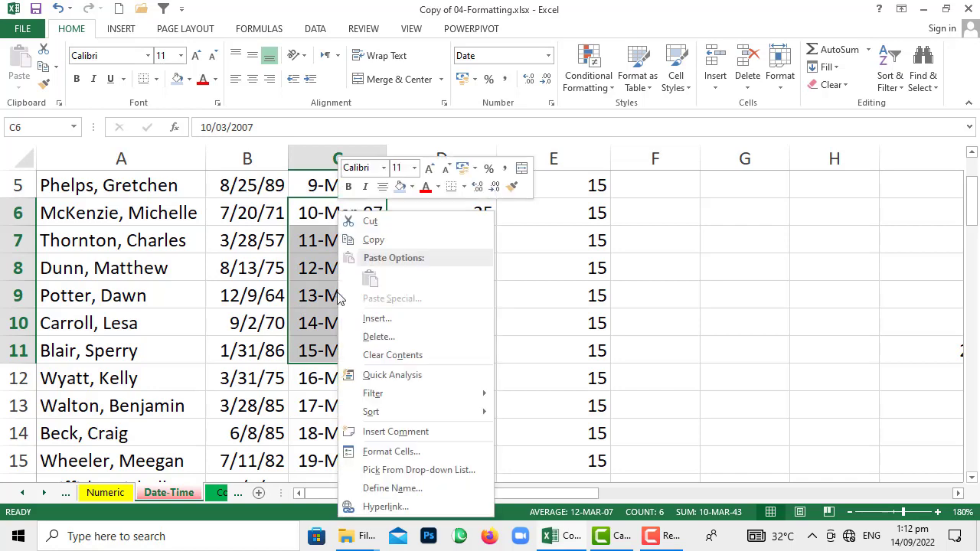
{"action": "left_click", "coordinate": [409, 456]}
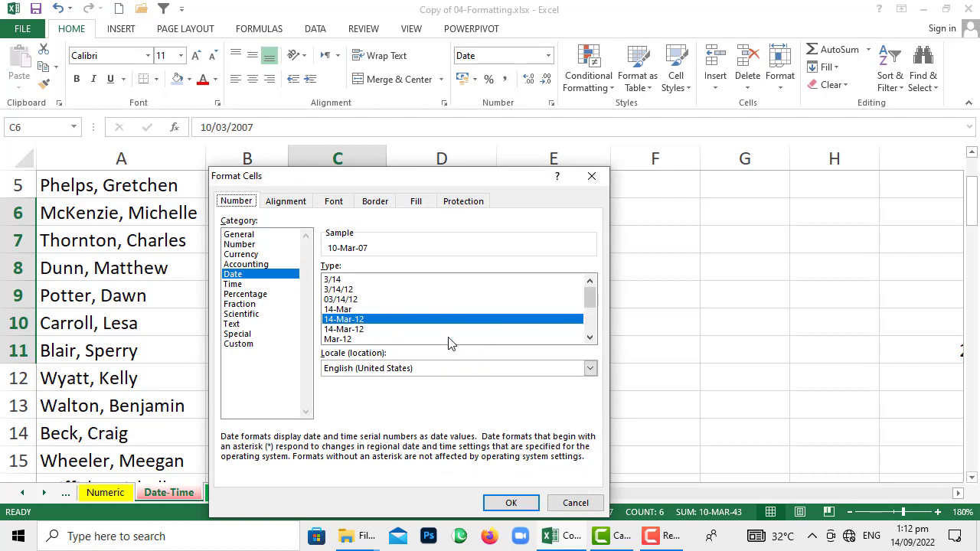
{"action": "left_click", "coordinate": [346, 341]}
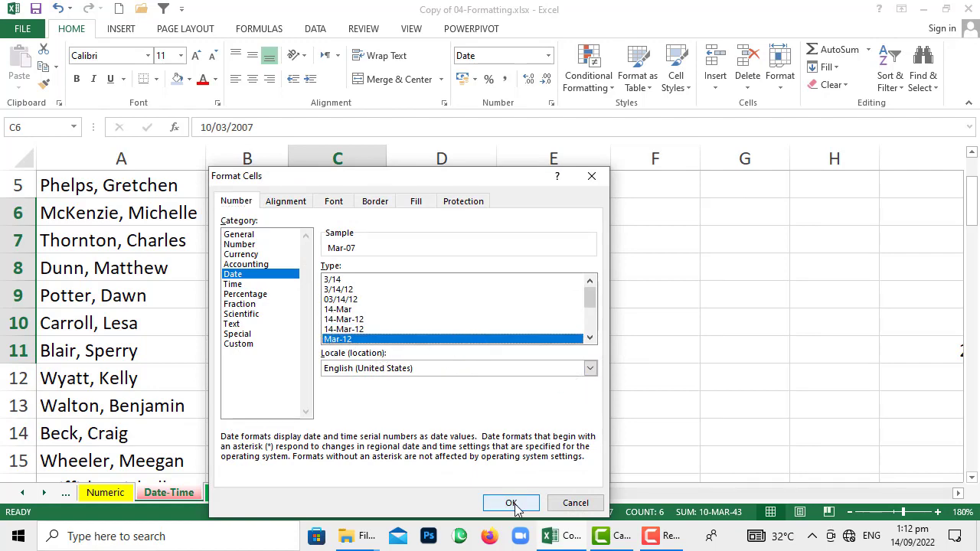
{"action": "left_click", "coordinate": [510, 503]}
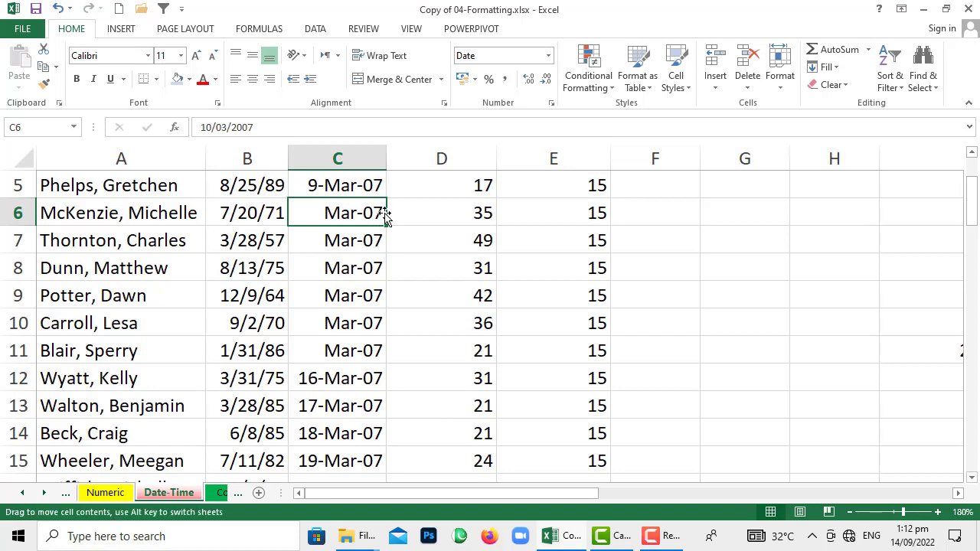
- Format the hire dates in C6:C9 with the 14-Mar-2012 date type to show the full year
{"action": "left_click_drag", "start_coordinate": [388, 227], "coordinate": [382, 299]}
{"action": "right_click", "coordinate": [356, 264]}
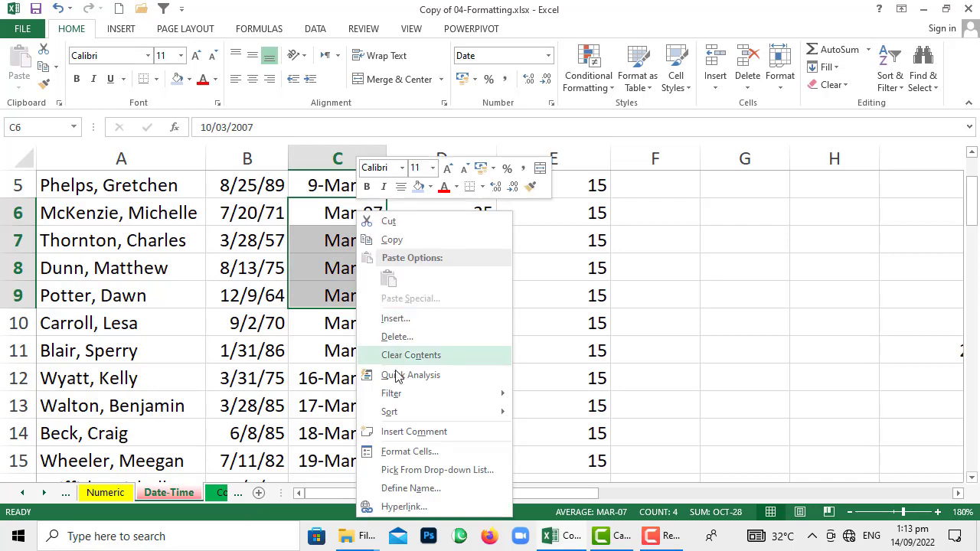
{"action": "left_click", "coordinate": [424, 452]}
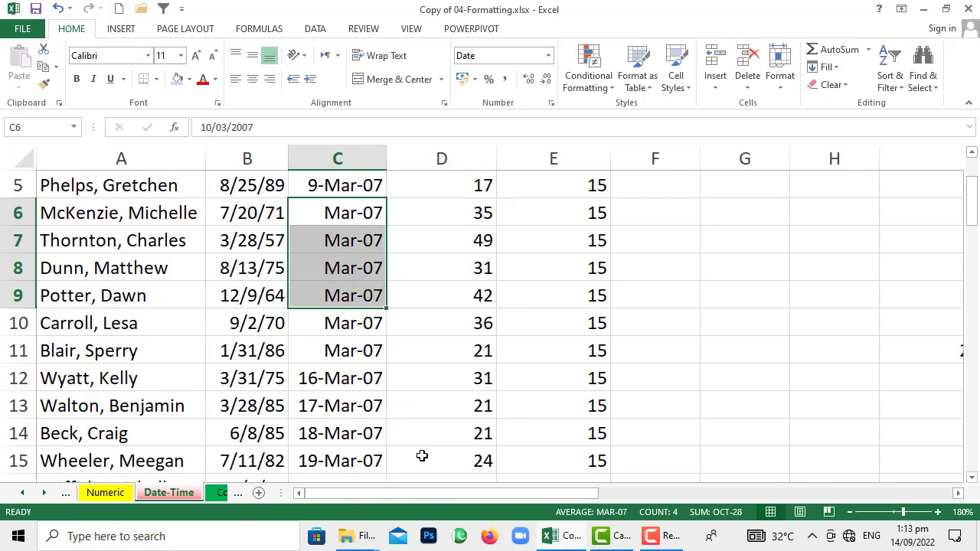
{"action": "left_click", "coordinate": [601, 321]}
{"action": "left_click_drag", "start_coordinate": [601, 322], "coordinate": [588, 356]}
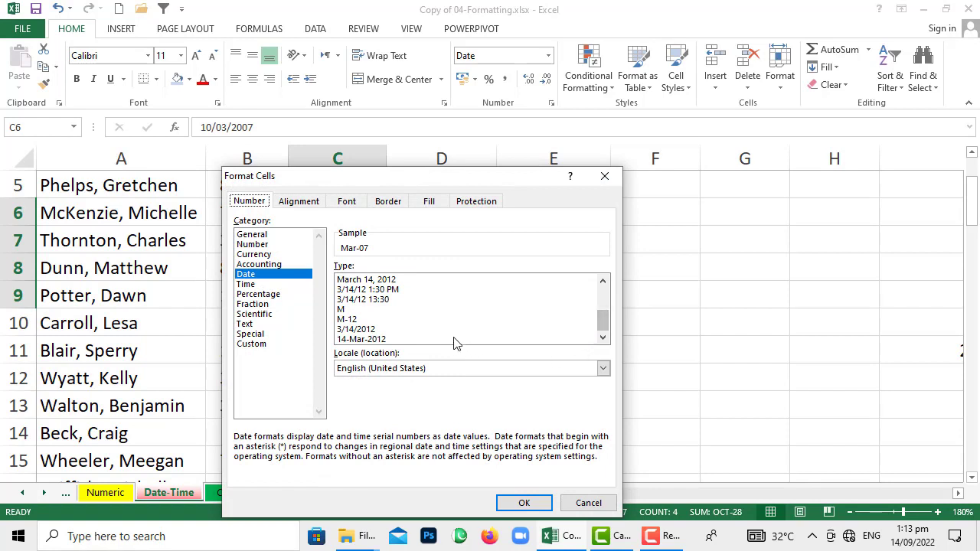
{"action": "scroll", "coordinate": [457, 330], "scroll_direction": "up", "scroll_amount": 3}
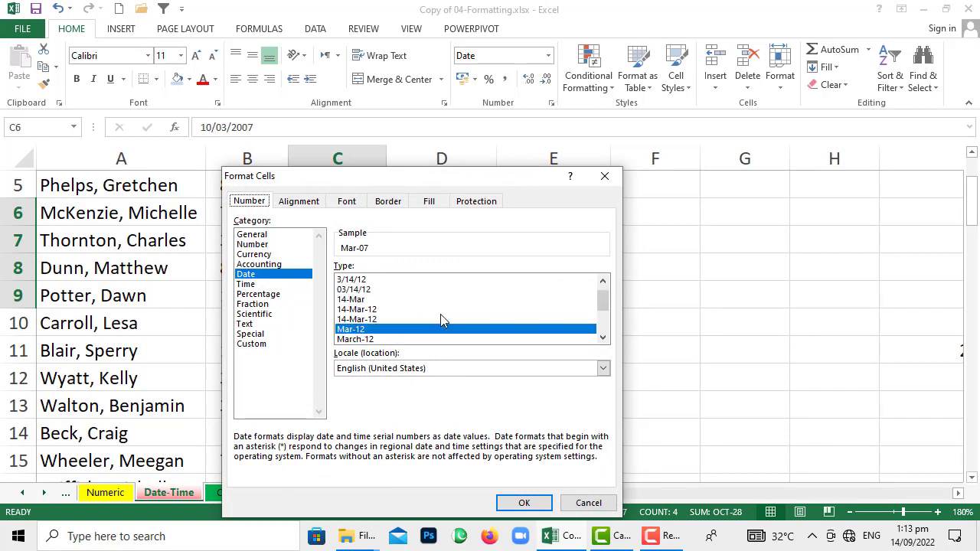
{"action": "scroll", "coordinate": [440, 315], "scroll_direction": "down", "scroll_amount": 3}
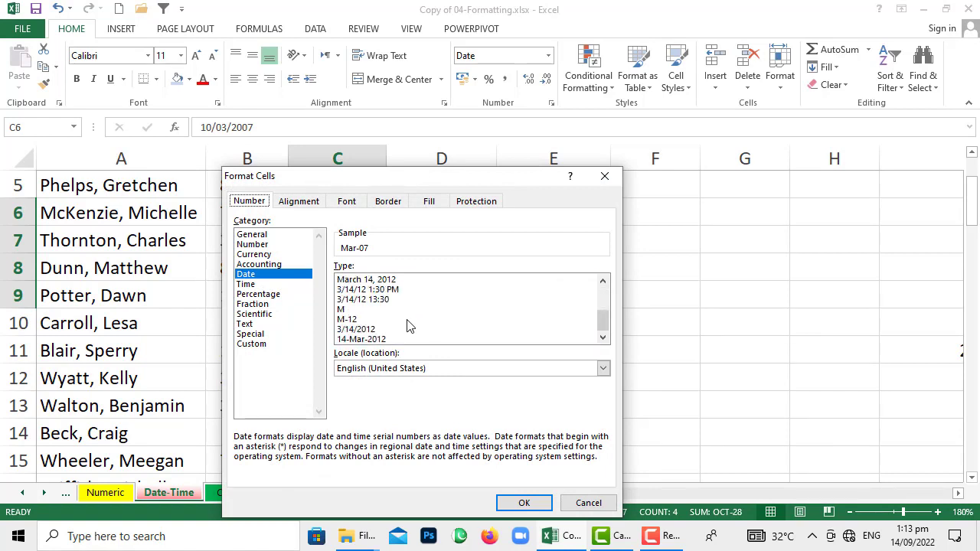
{"action": "left_click", "coordinate": [370, 340]}
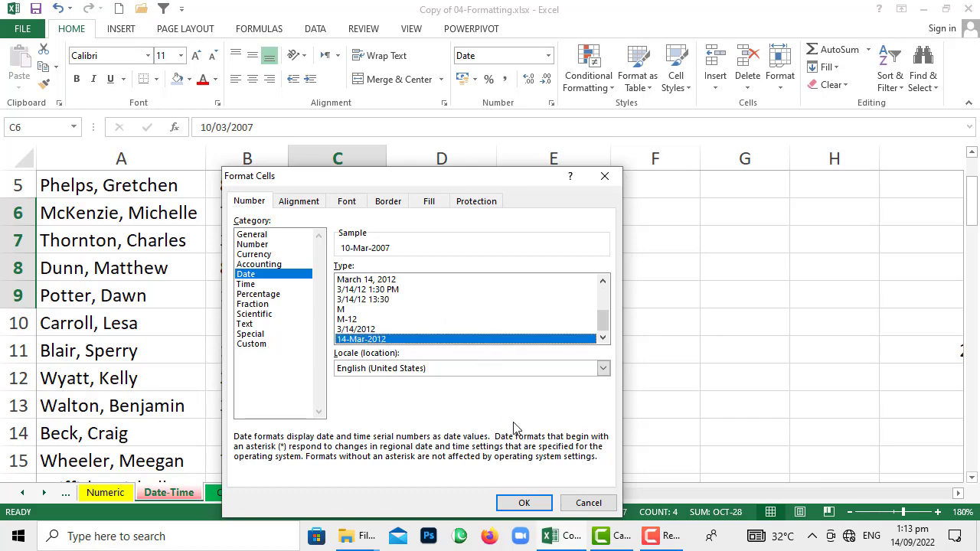
{"action": "left_click", "coordinate": [524, 503]}
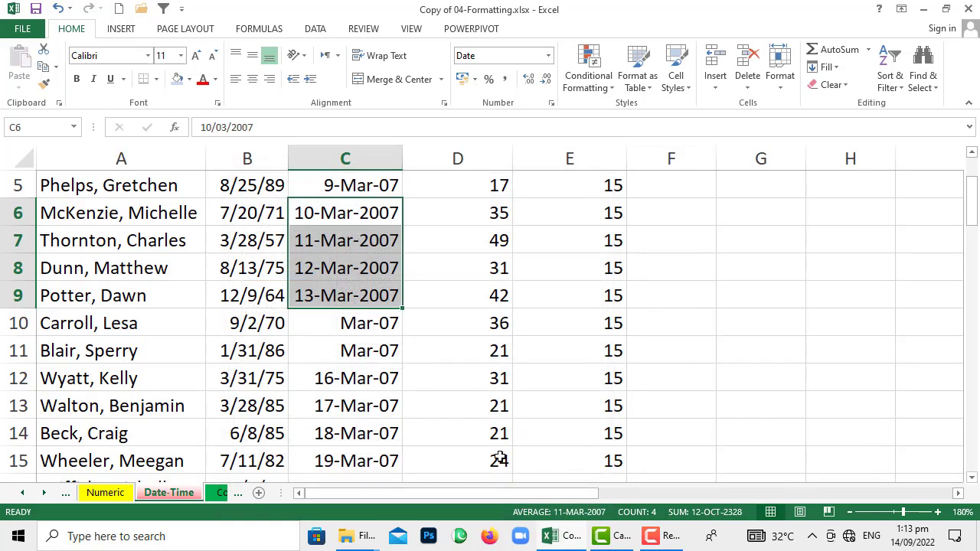
{"action": "key", "text": "Down"}
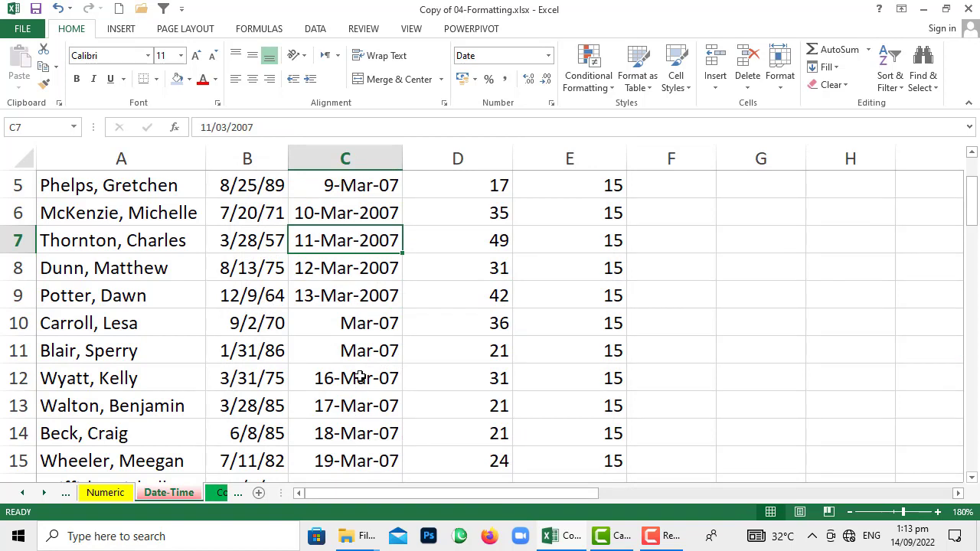
{"action": "left_click", "coordinate": [334, 214]}
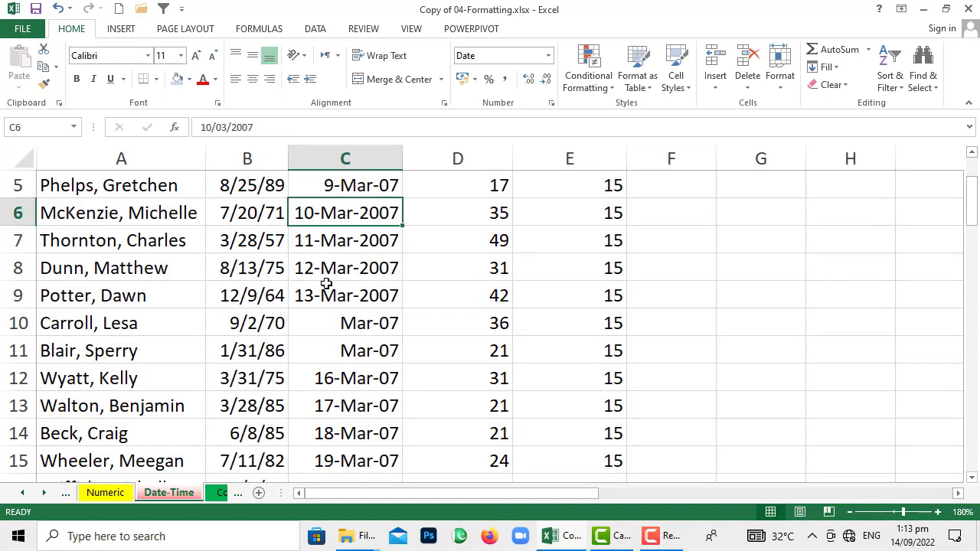
{"action": "left_click", "coordinate": [326, 285]}
{"action": "left_click", "coordinate": [355, 349]}
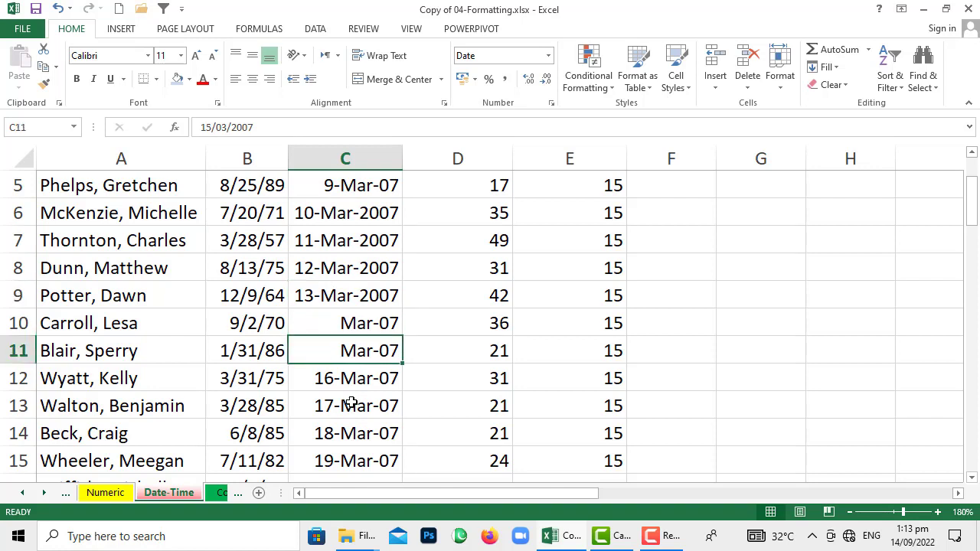
{"action": "left_click", "coordinate": [340, 394]}
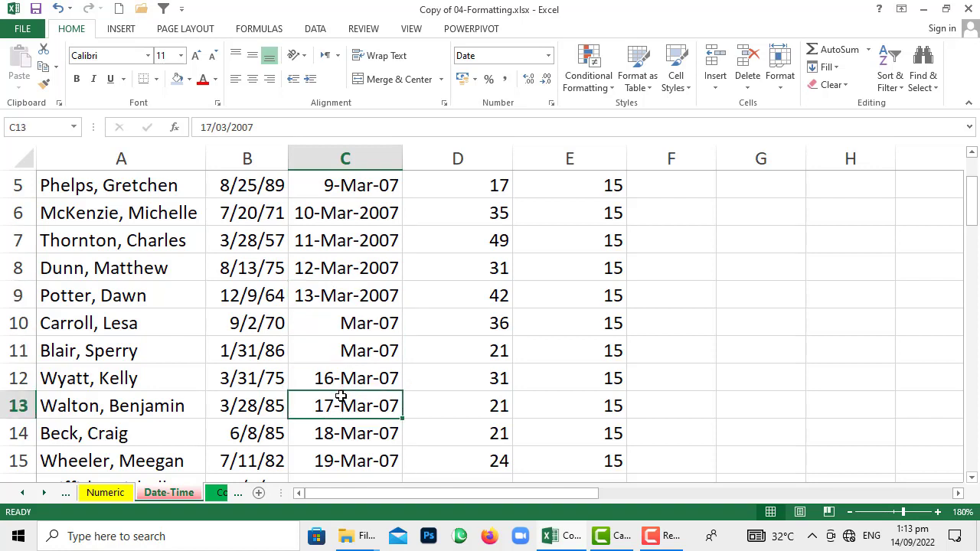
- Enter the date 1-2-2022 in empty cell G9 and reselect that cell
{"action": "key", "text": "Right"}
{"action": "key", "text": "Right"}
{"action": "key", "text": "Right"}
{"action": "key", "text": "Right"}
{"action": "key", "text": "Up"}
{"action": "key", "text": "Up"}
{"action": "key", "text": "Up"}
{"action": "key", "text": "Up"}
{"action": "double_click", "coordinate": [744, 299]}
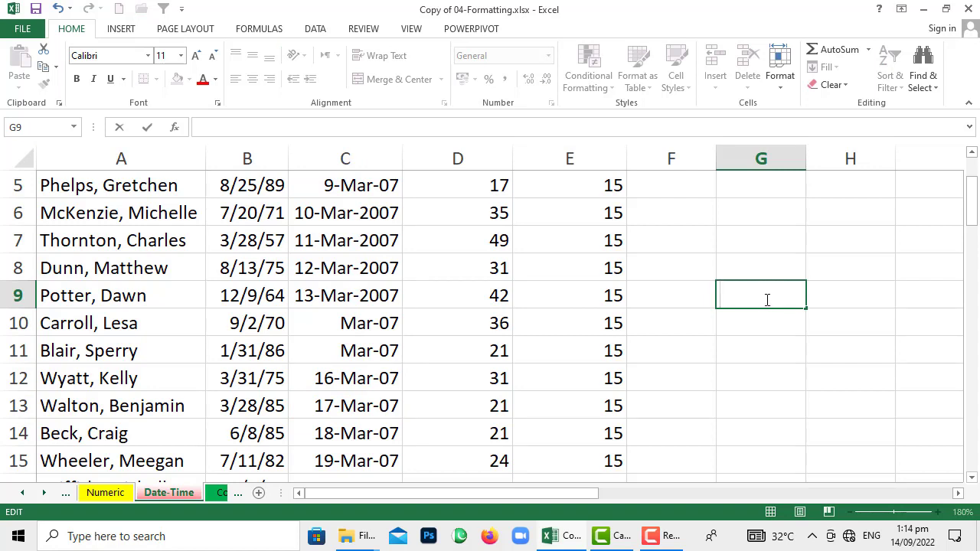
{"action": "type", "text": "1-2-2022"}
{"action": "left_click", "coordinate": [758, 347]}
{"action": "left_click", "coordinate": [753, 295]}
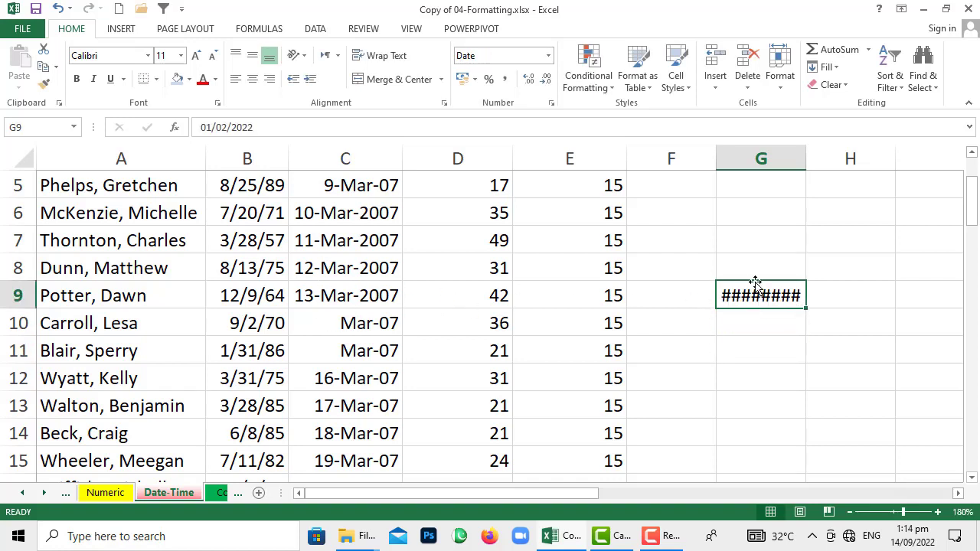
- Format the date in G9 with the long type *Wednesday, 14 March 2012, keeping the English (Pakistan) locale
{"action": "right_click", "coordinate": [777, 296]}
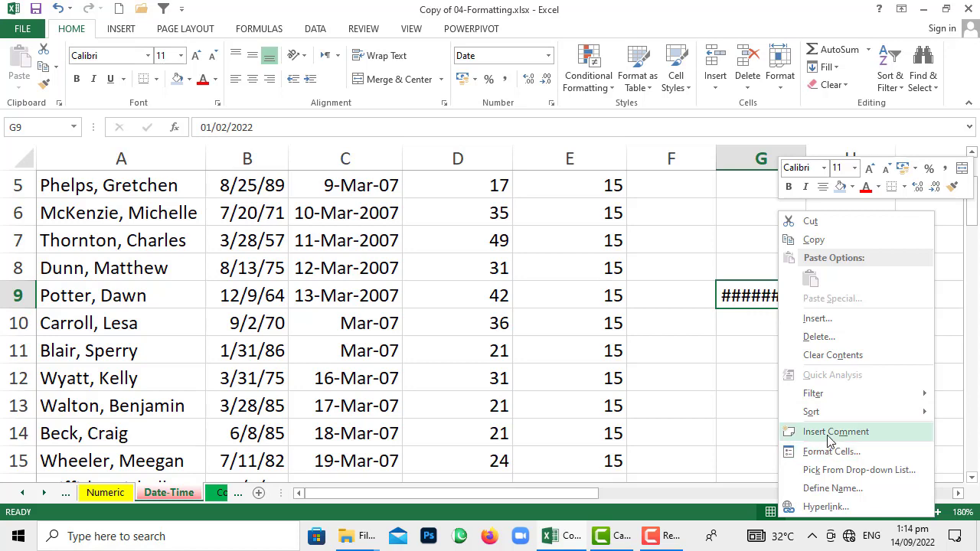
{"action": "left_click", "coordinate": [834, 452]}
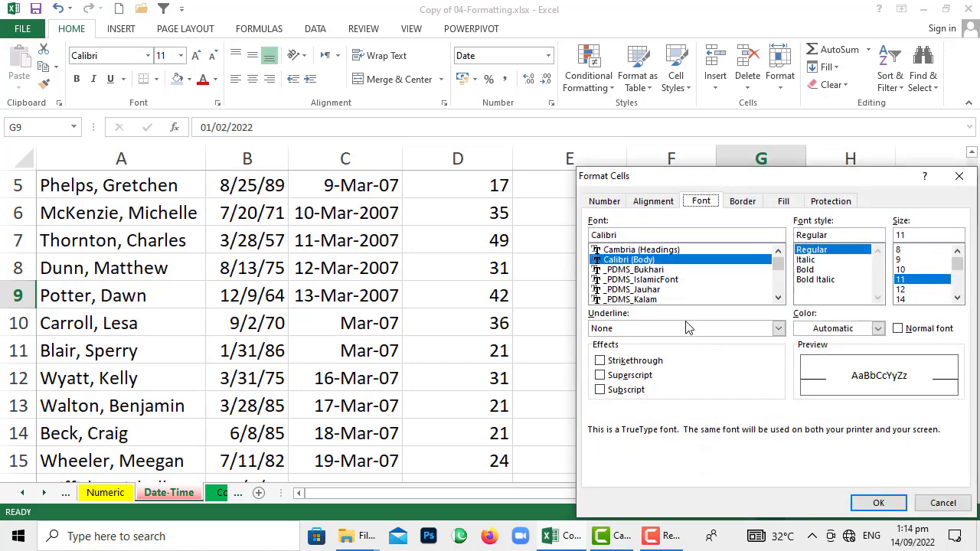
{"action": "left_click", "coordinate": [653, 201]}
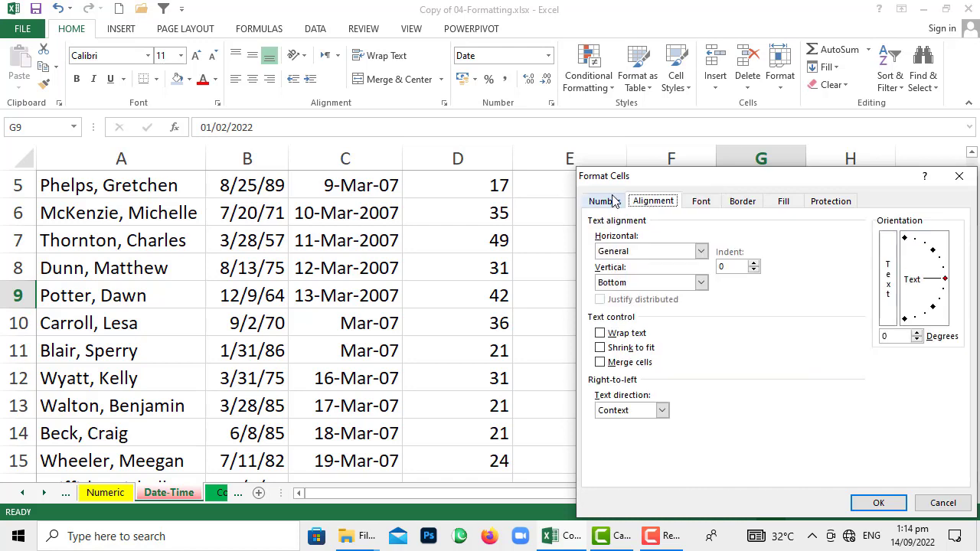
{"action": "left_click", "coordinate": [604, 201]}
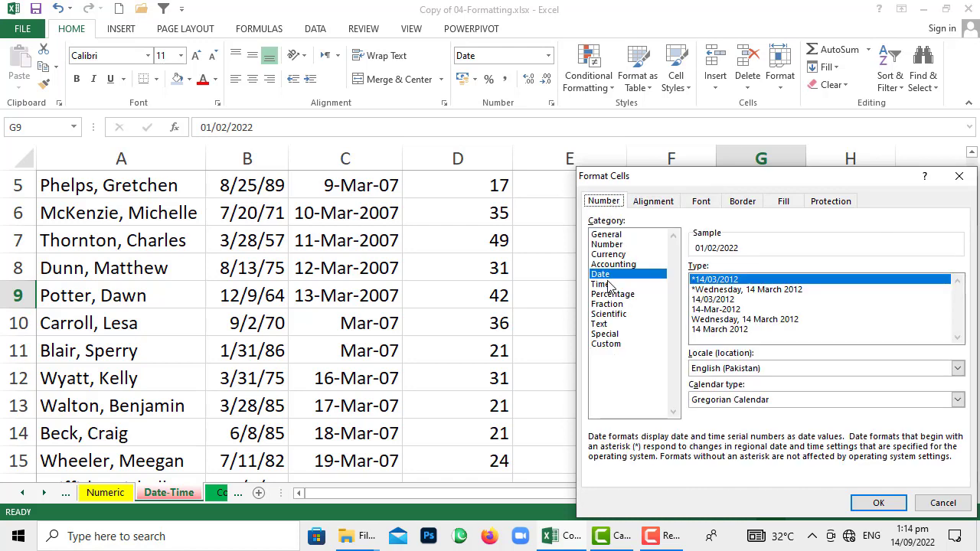
{"action": "left_click", "coordinate": [735, 290]}
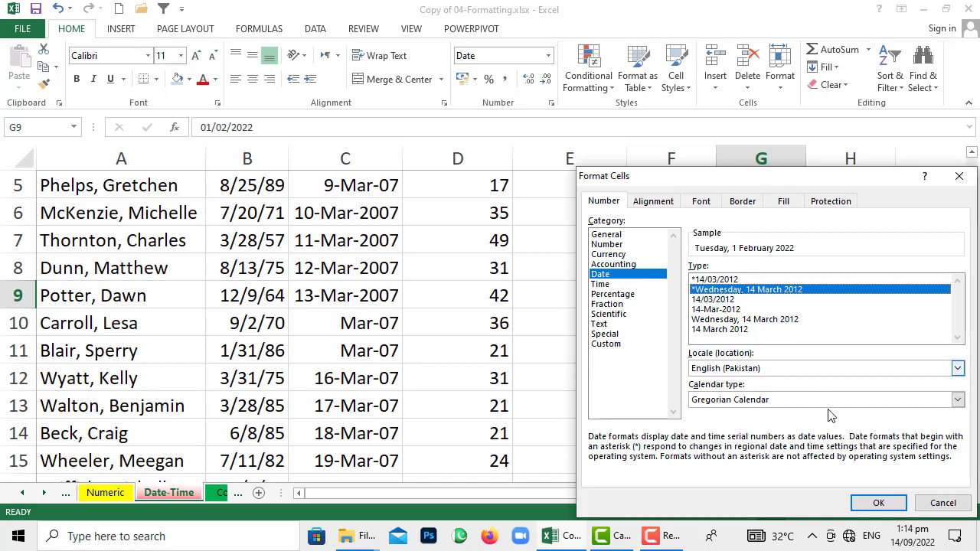
{"action": "left_click", "coordinate": [865, 505]}
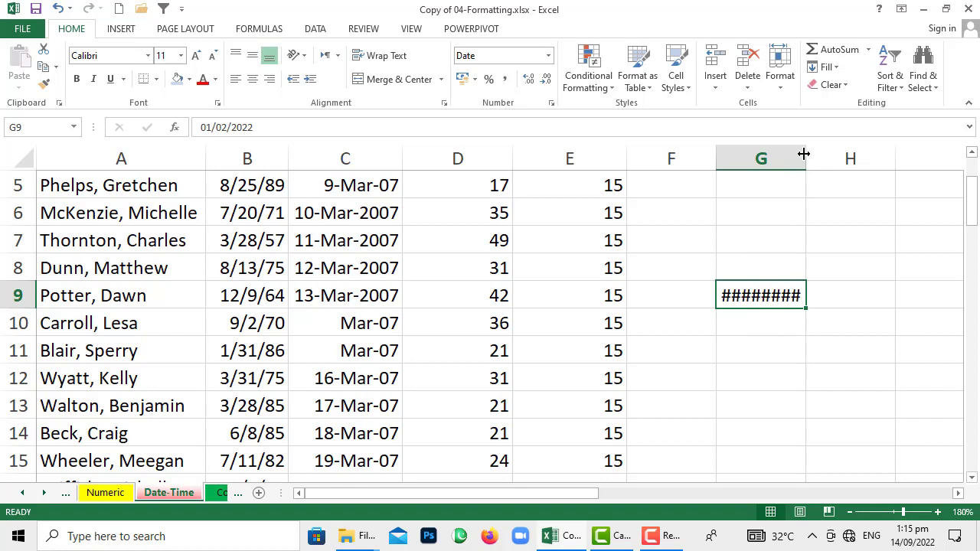
- Widen column G and open the date in G9 for editing
{"action": "left_click_drag", "start_coordinate": [806, 150], "coordinate": [879, 161]}
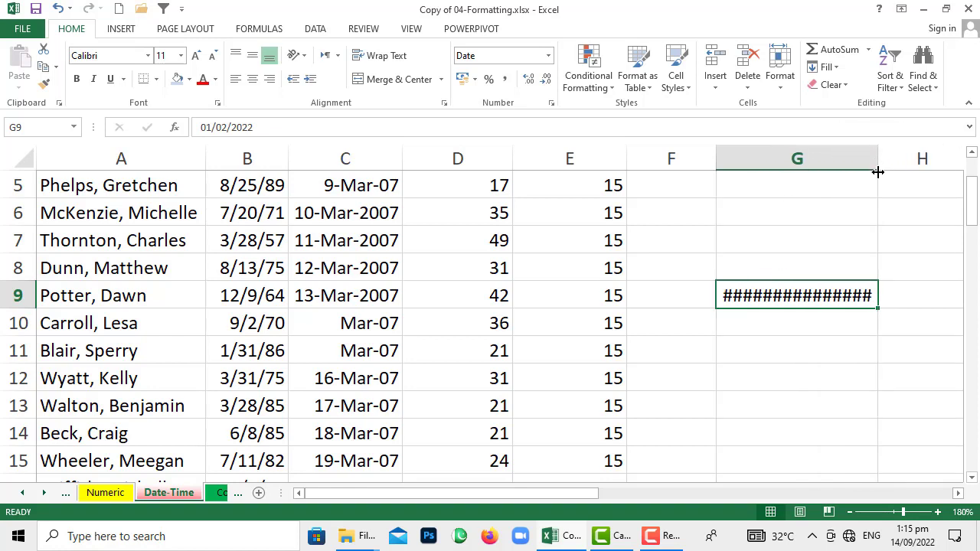
{"action": "left_click", "coordinate": [821, 293]}
{"action": "double_click", "coordinate": [821, 294]}
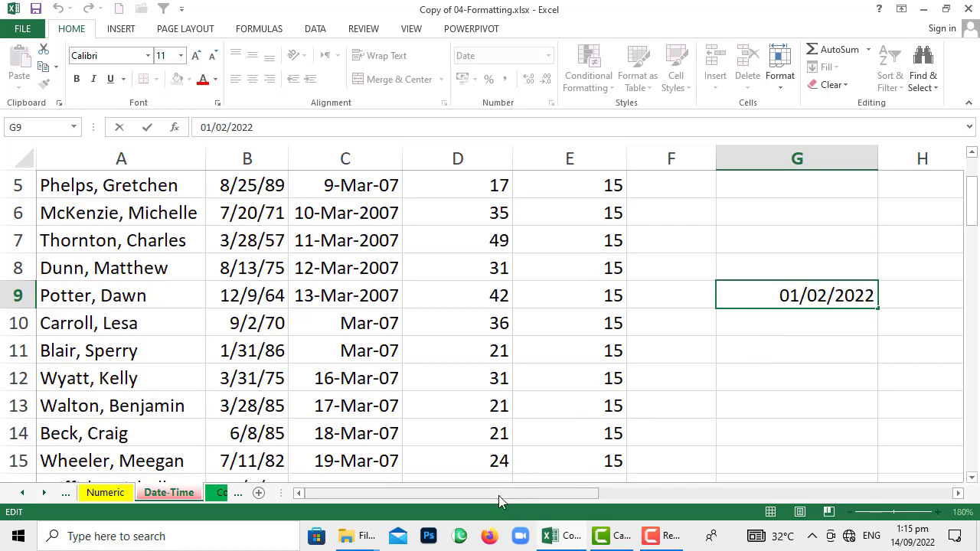
- Format the time in cell M7 with the 1:30:55 PM time type and open its value for editing
{"action": "left_click_drag", "start_coordinate": [494, 493], "coordinate": [783, 497]}
{"action": "left_click", "coordinate": [605, 304]}
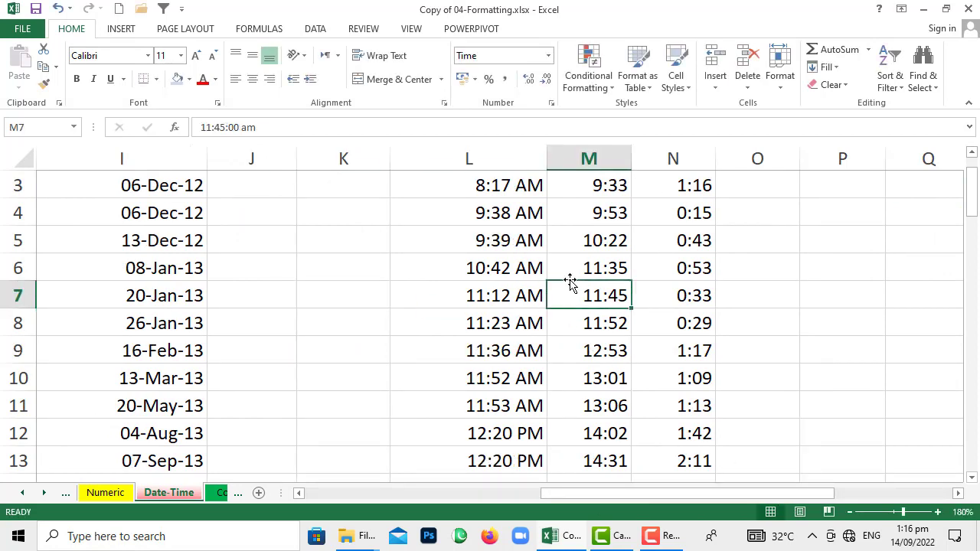
{"action": "right_click", "coordinate": [615, 300]}
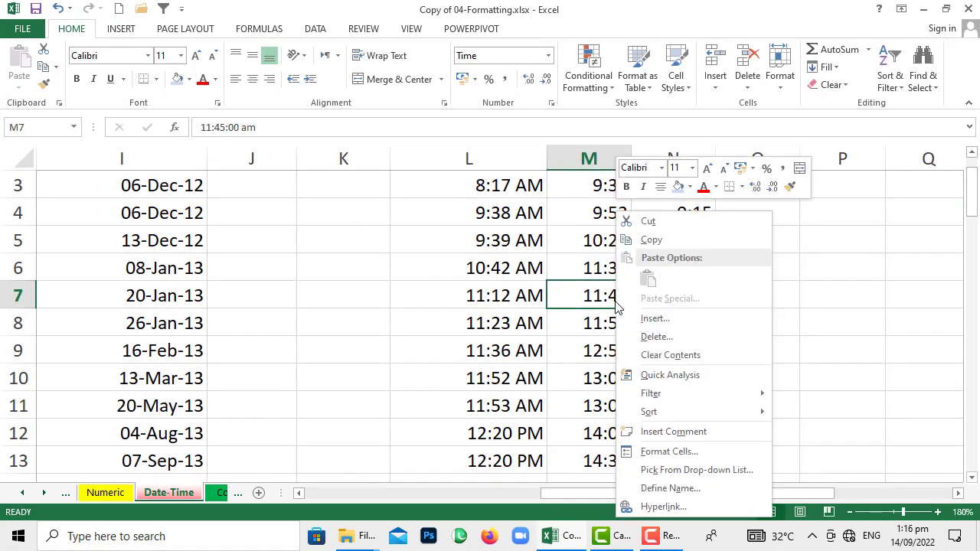
{"action": "left_click", "coordinate": [668, 452]}
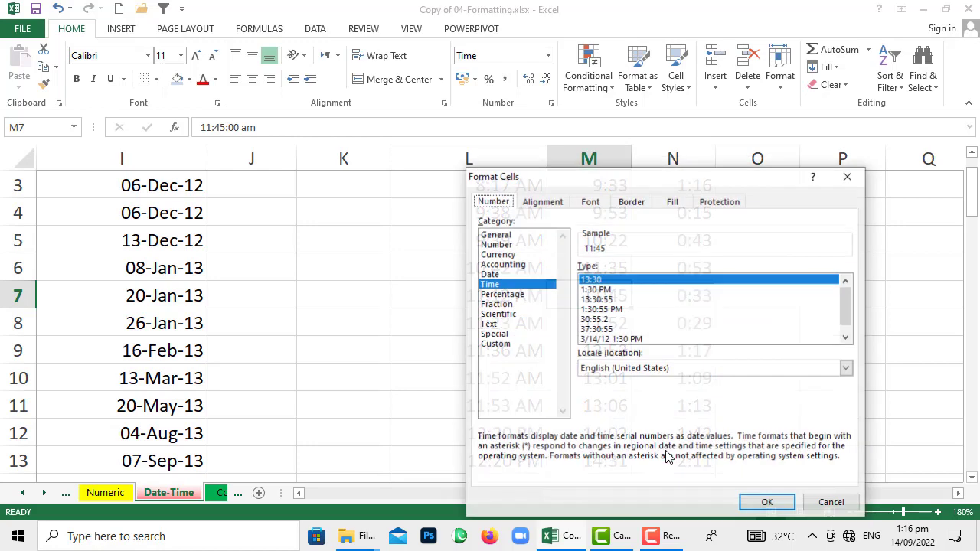
{"action": "left_click", "coordinate": [497, 285]}
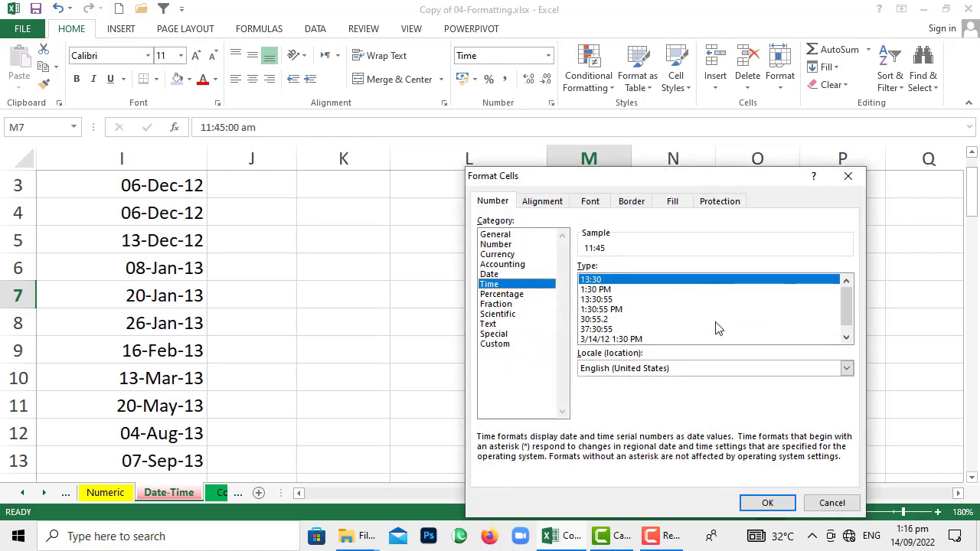
{"action": "mouse_move", "coordinate": [846, 308]}
{"action": "left_mouse_down"}
{"action": "mouse_move", "coordinate": [848, 336]}
{"action": "mouse_move", "coordinate": [839, 301]}
{"action": "left_mouse_up"}
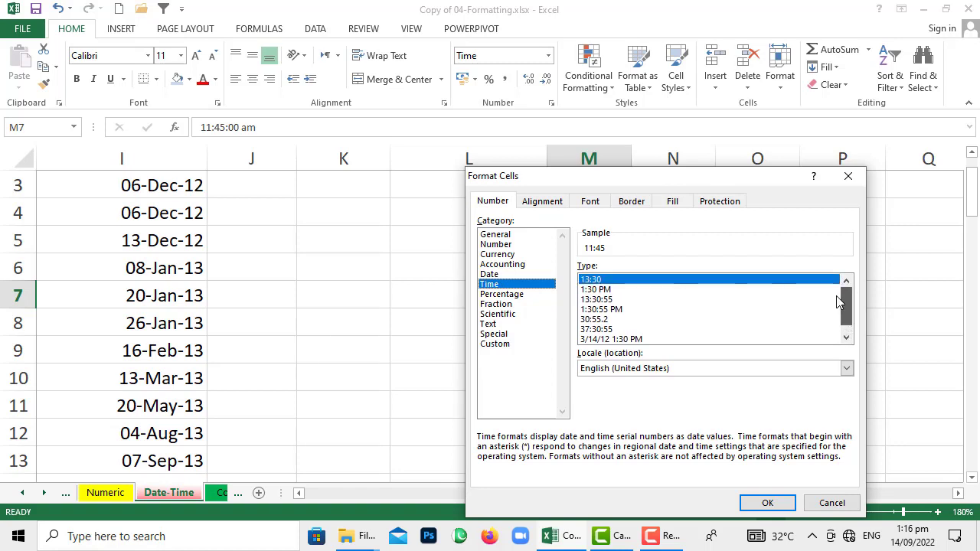
{"action": "left_click", "coordinate": [648, 310]}
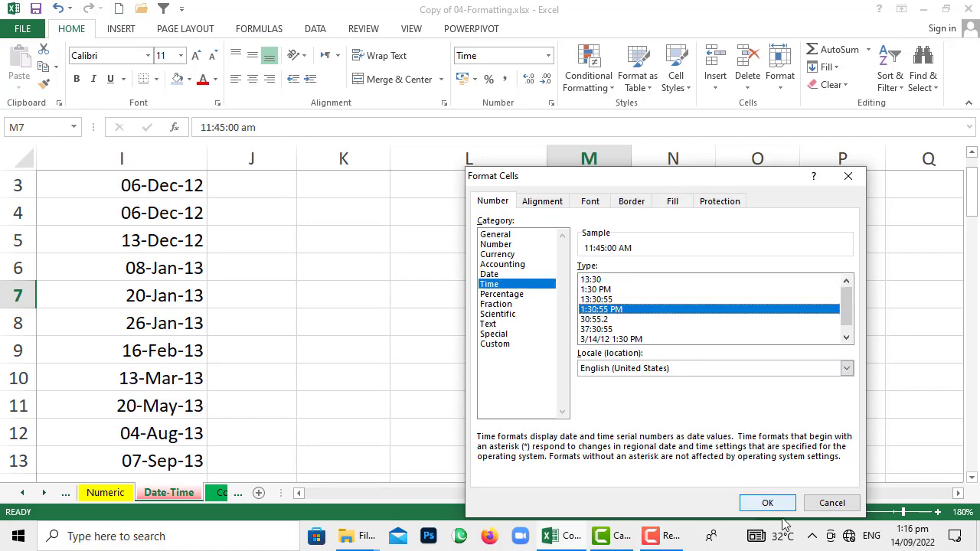
{"action": "left_click", "coordinate": [763, 506]}
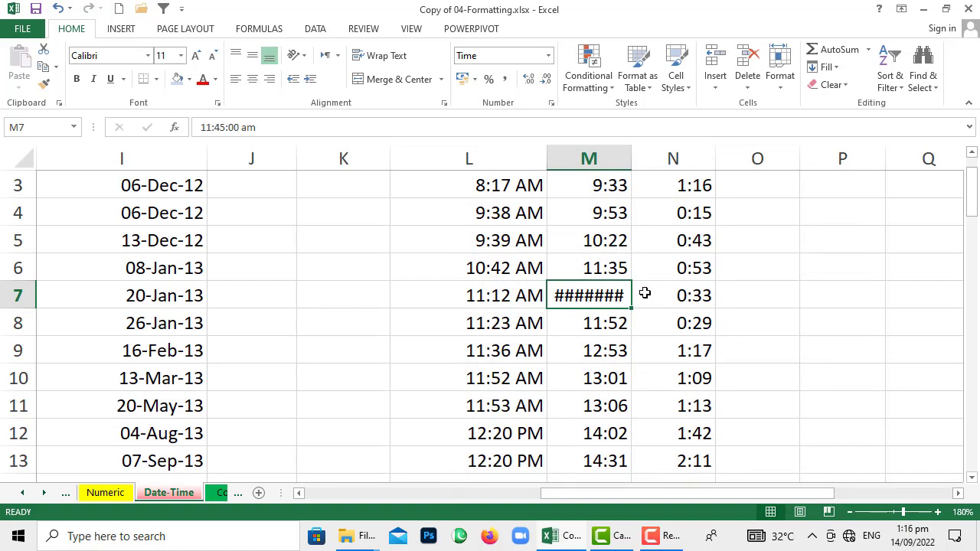
{"action": "double_click", "coordinate": [616, 297]}
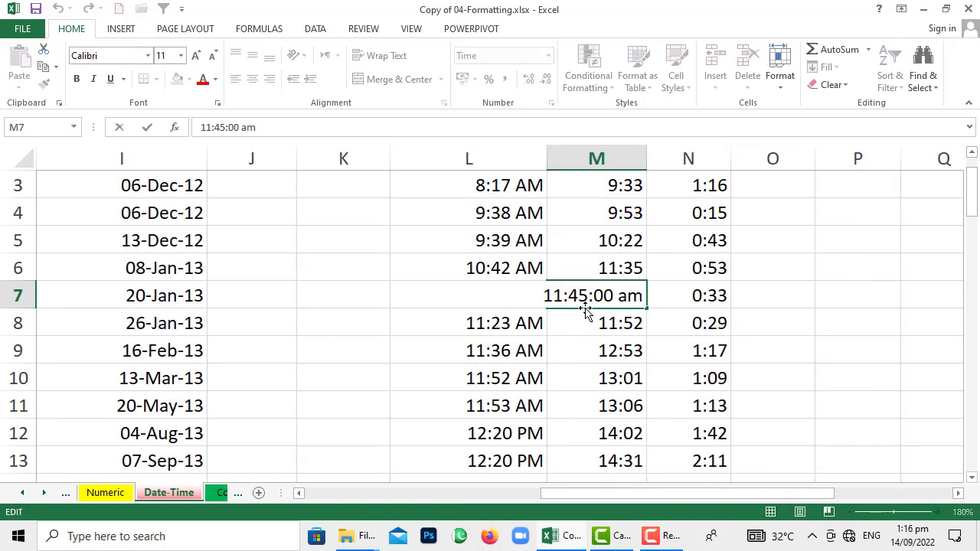